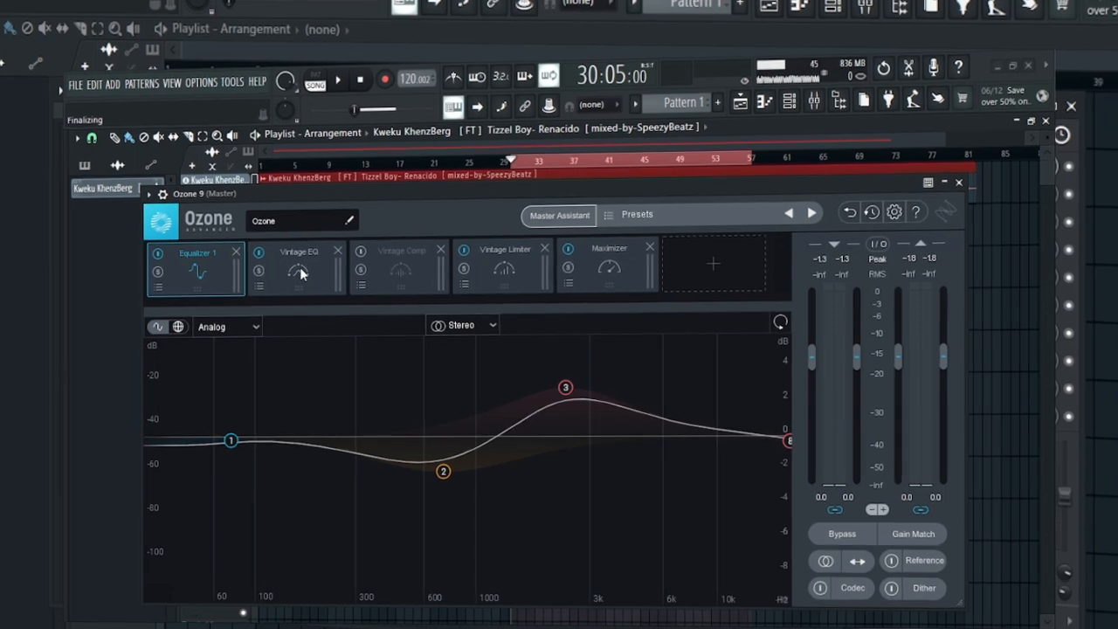
- Review Ozone's Vintage Limiter, Vintage EQ and Vintage Comp modules and slightly lower the equalizer's band 3
click(214, 317)
scroll(243, 389, down, 8)
click(514, 244)
drag(564, 386, 568, 404)
click(288, 269)
click(390, 269)
- Play the song, toggle Ozone's bypass on and off to compare the sound, and check the Vintage Limiter
key(space)
click(846, 536)
click(846, 536)
click(499, 265)
drag(497, 463, 497, 460)
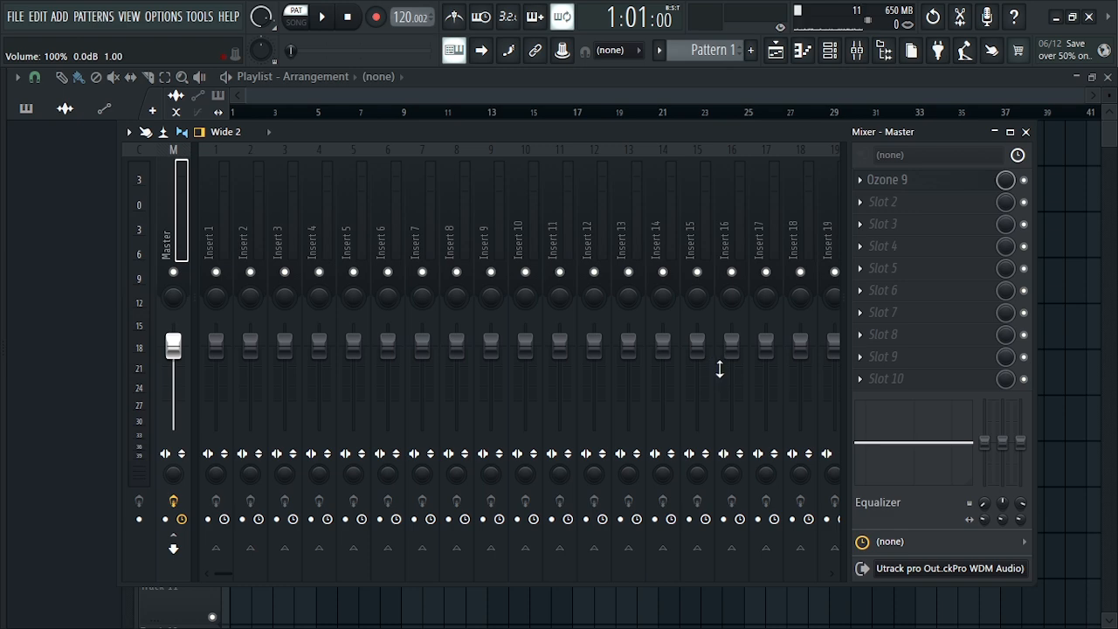
- Open the Ozone 9 plugin from the master track's first effect slot in the mixer
click(871, 184)
click(1027, 146)
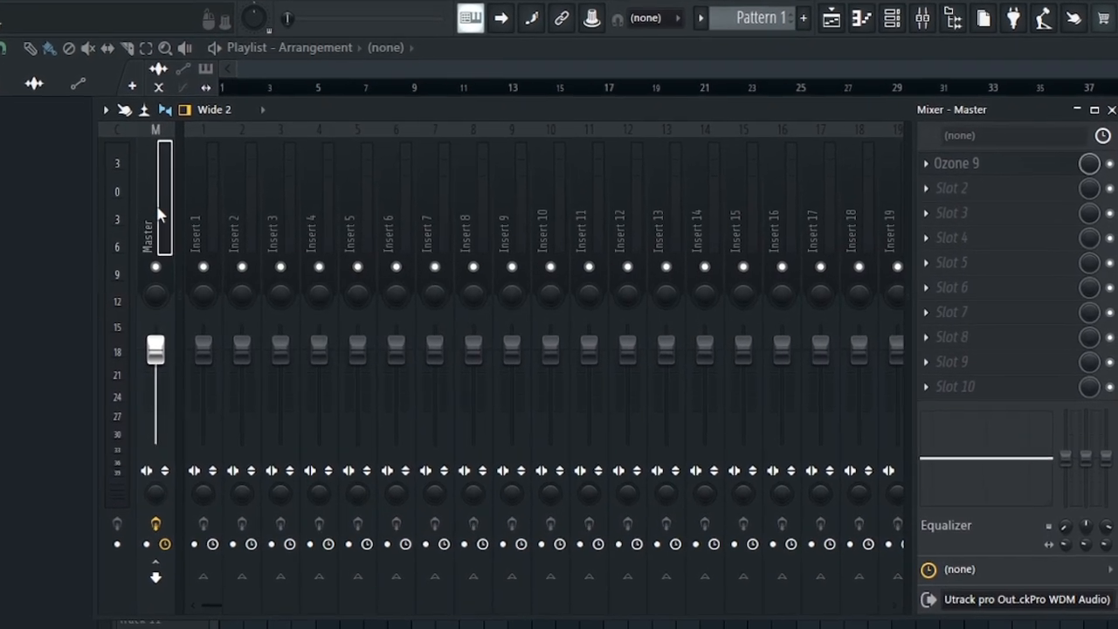
click(188, 201)
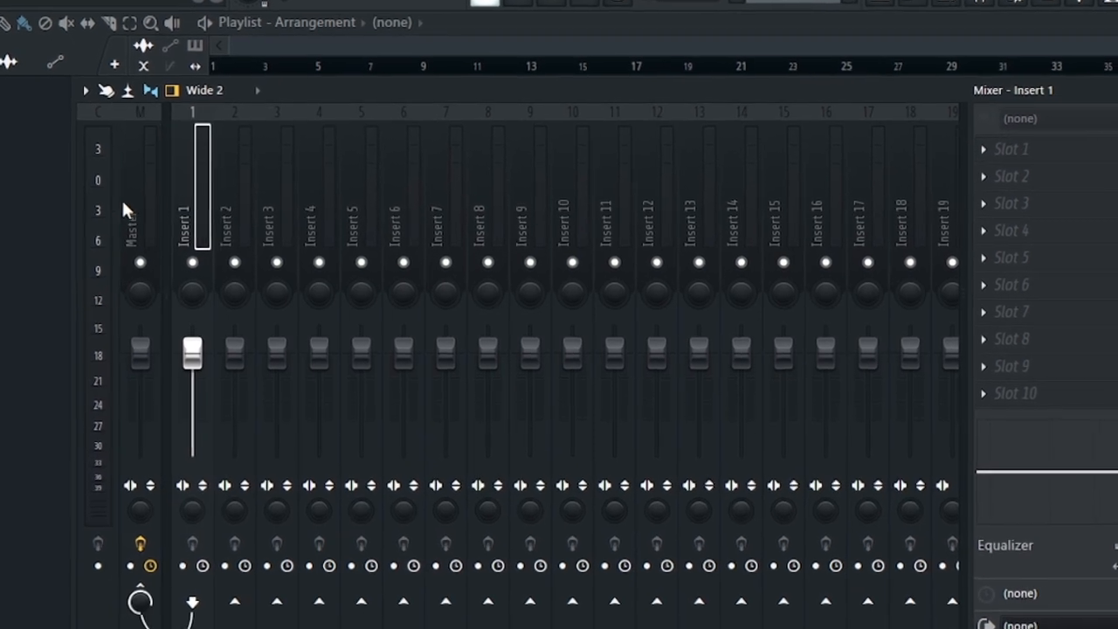
click(148, 201)
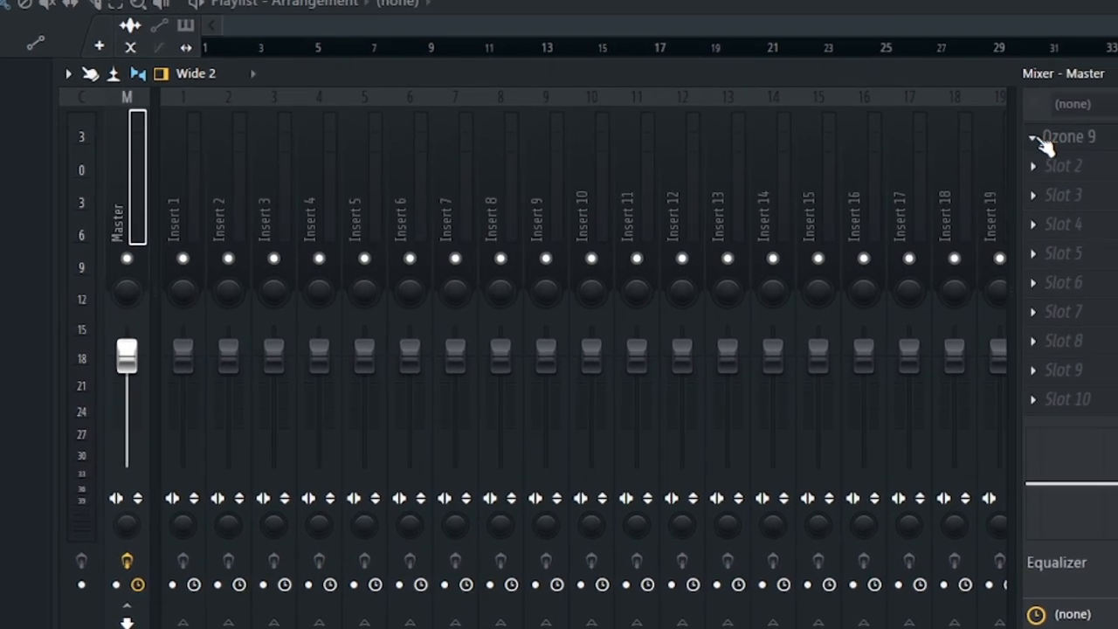
click(1045, 142)
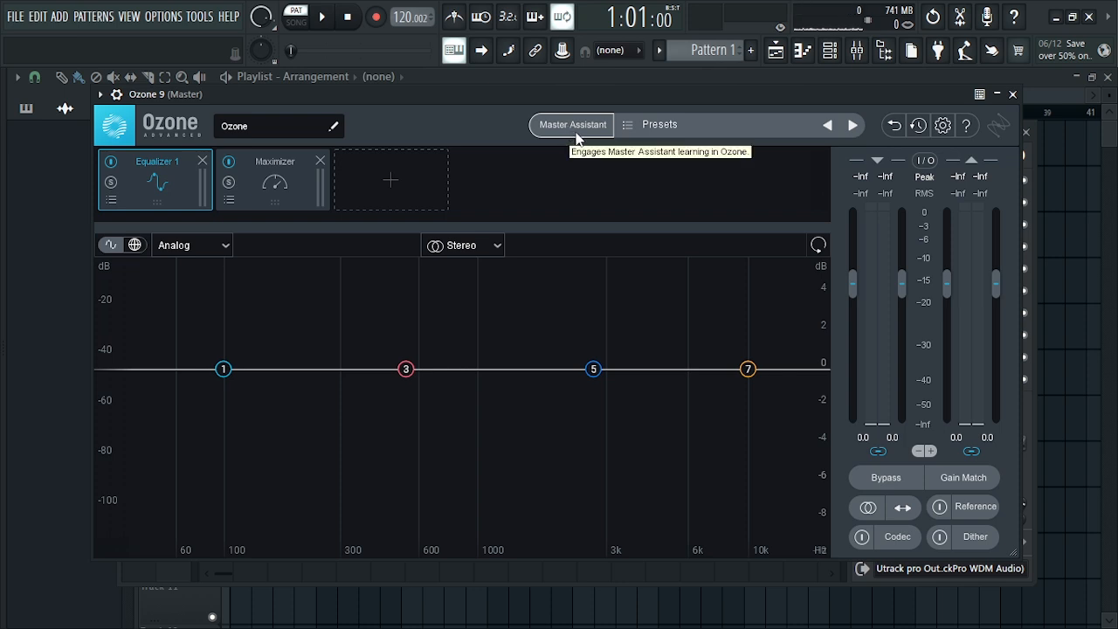
- Import the Renacido song from the EP TRACKS folder into the playlist as an audio track and maximize the project window
key(Escape)
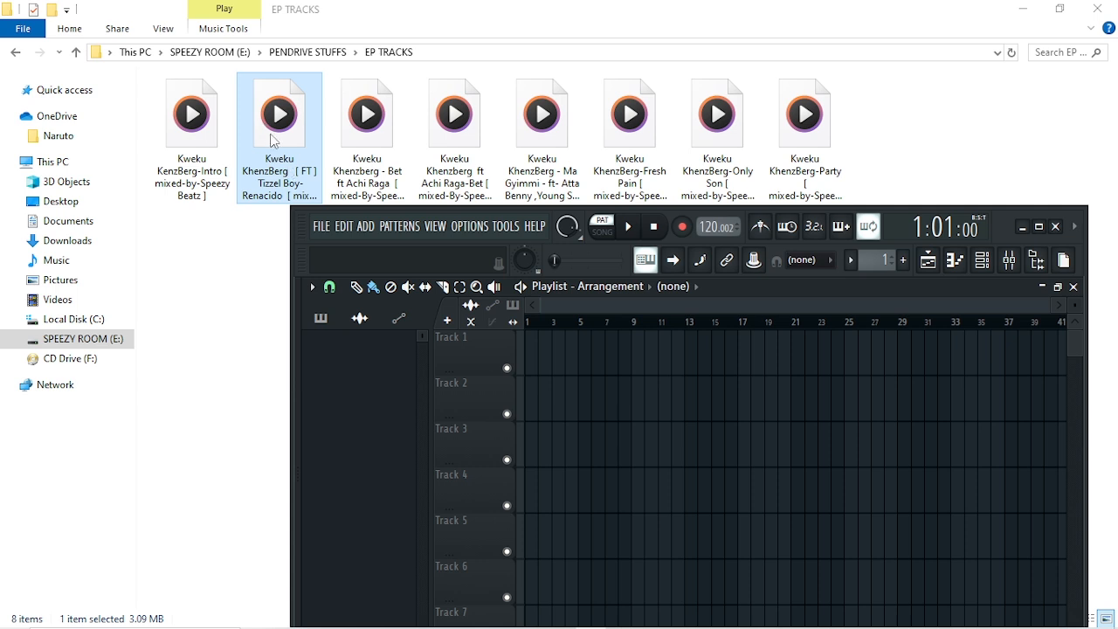
drag(269, 252, 566, 466)
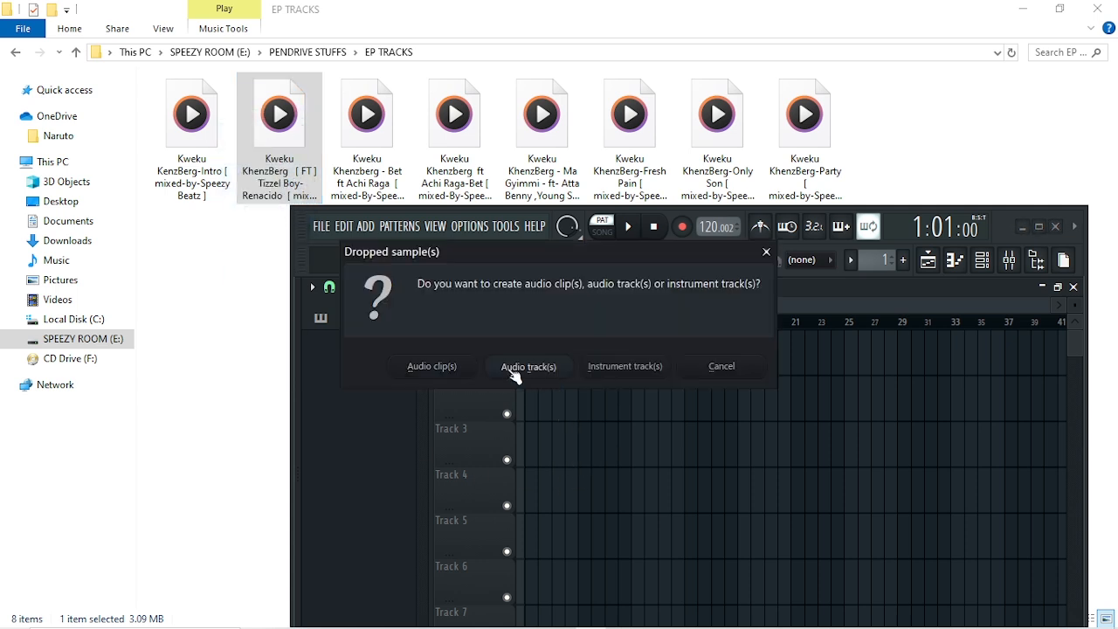
click(518, 371)
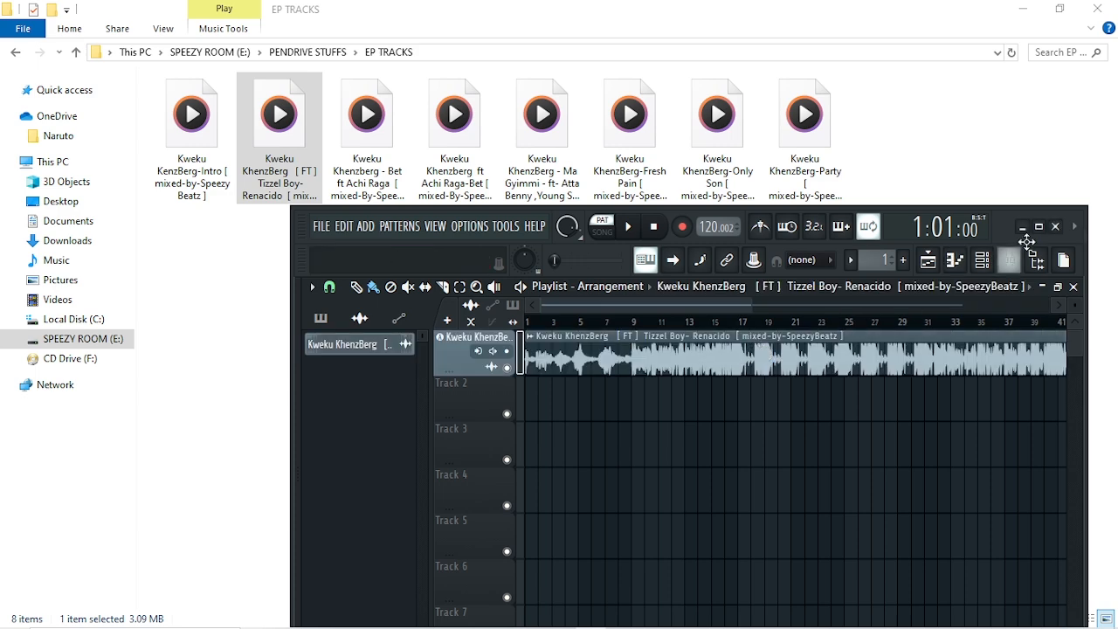
click(1039, 228)
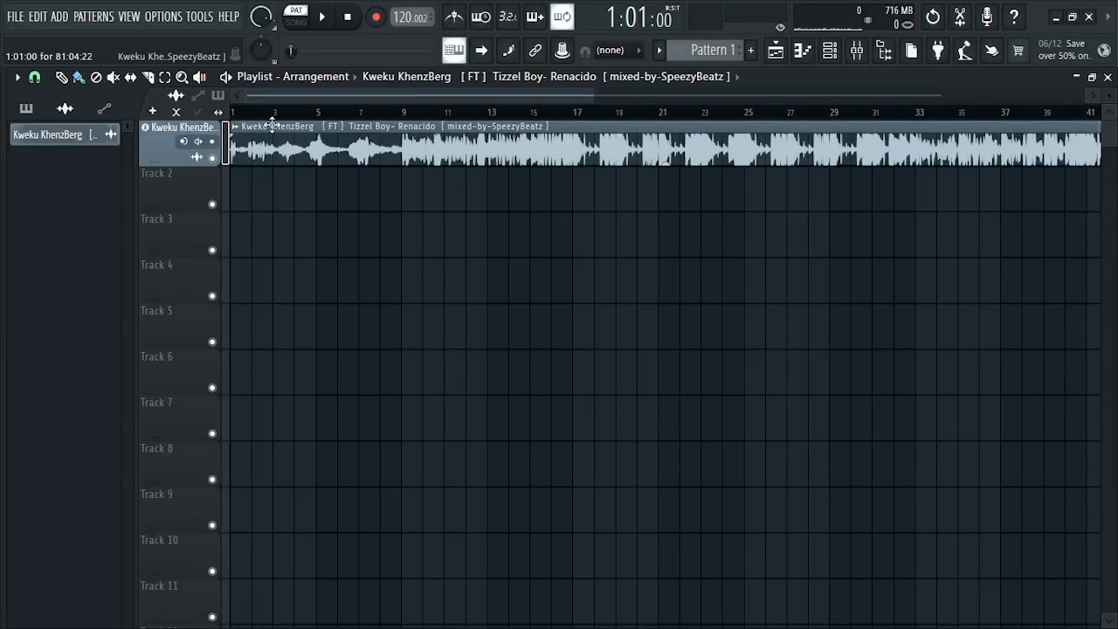
- Detect the imported song clip's tempo using the 75 to 150 BPM range
right_click(234, 132)
click(396, 234)
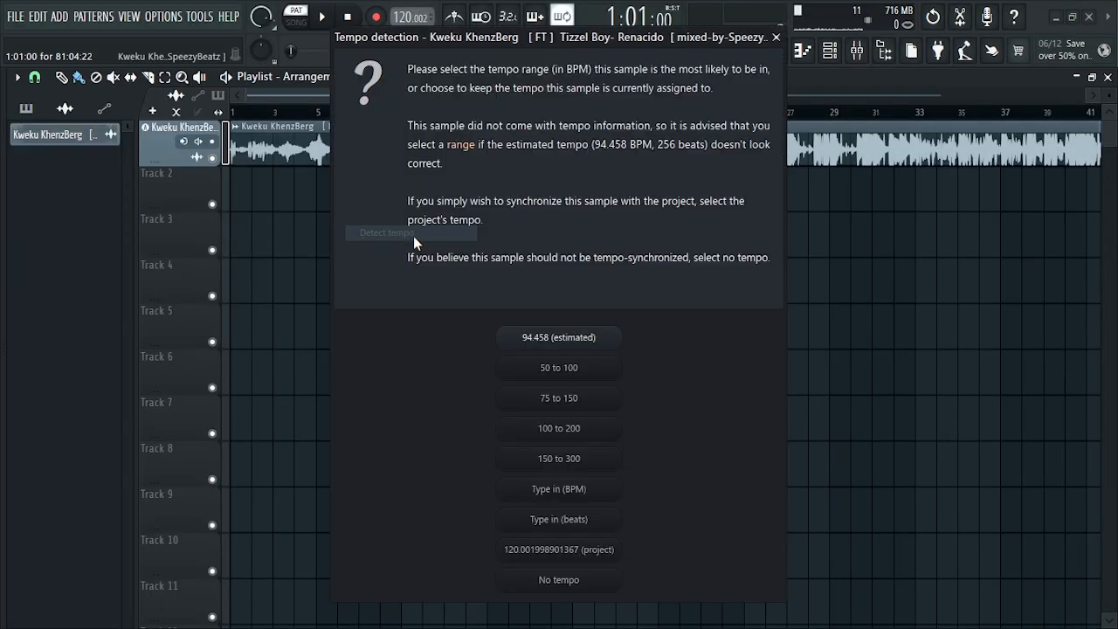
click(567, 406)
- Open Ozone 9 on the mixer's master track and start its Master Assistant
drag(595, 96, 1031, 112)
key(F9)
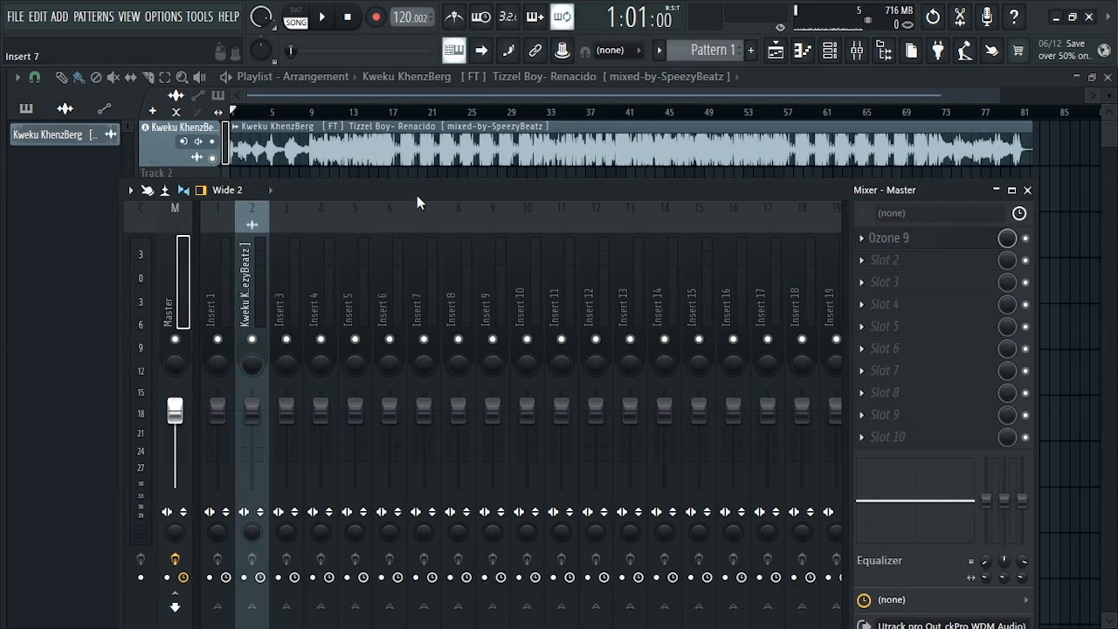
drag(417, 197, 416, 204)
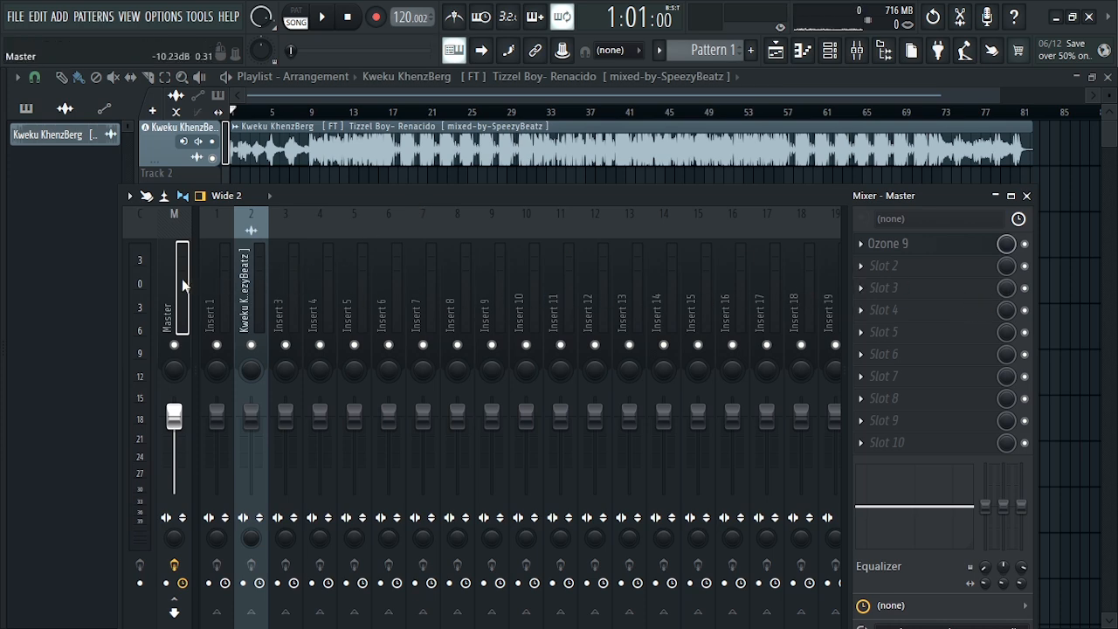
click(882, 246)
click(568, 152)
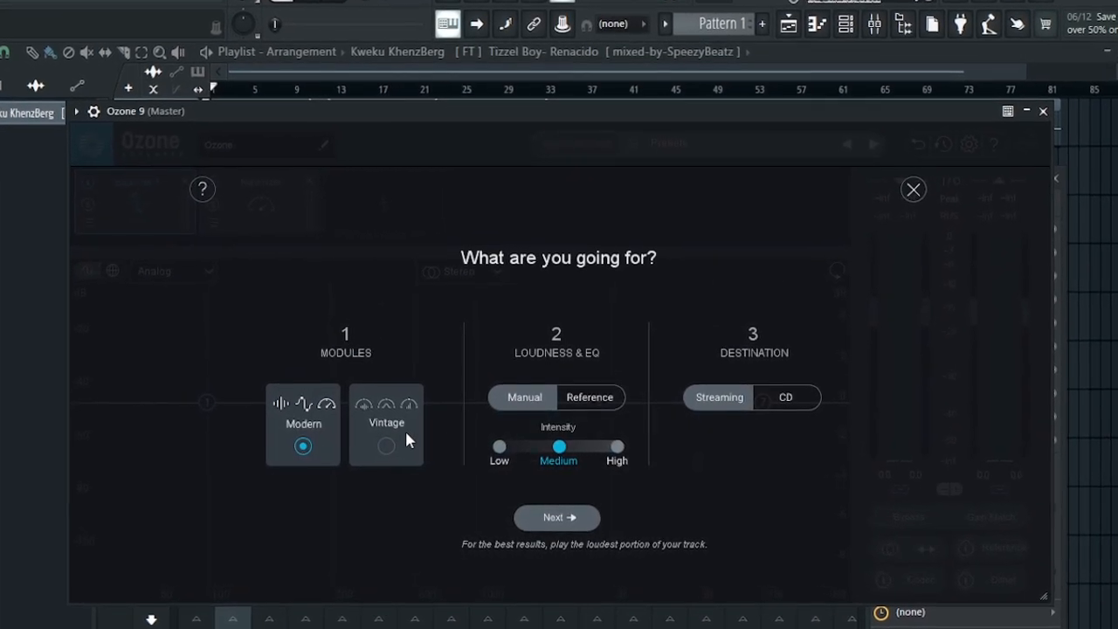
- Choose the Vintage modules in the Master Assistant and set the manual loudness intensity to High
click(399, 427)
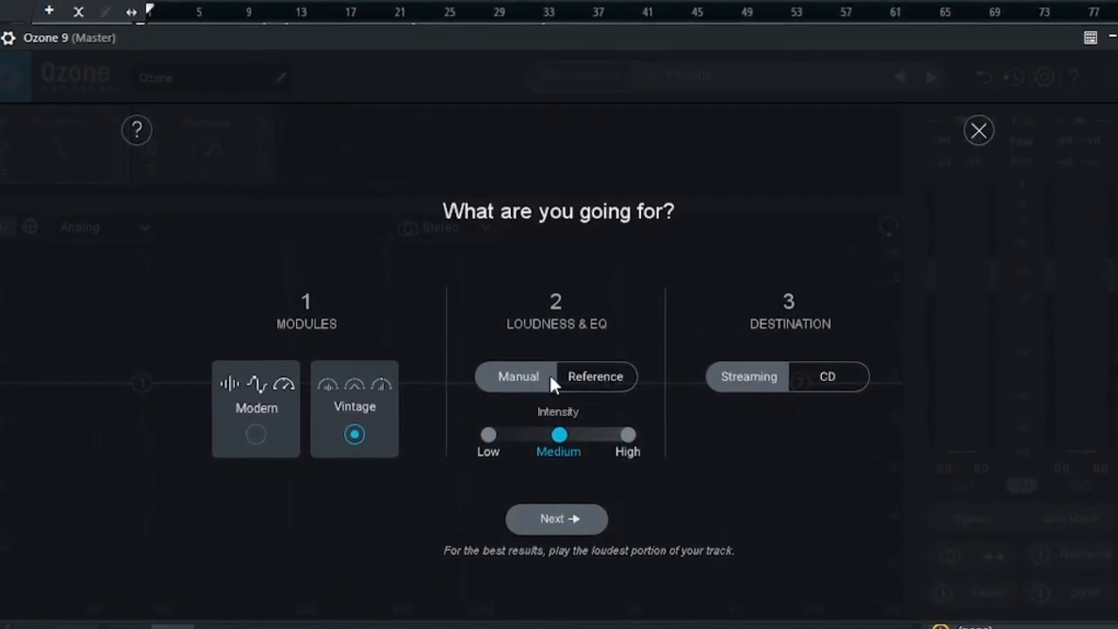
click(486, 445)
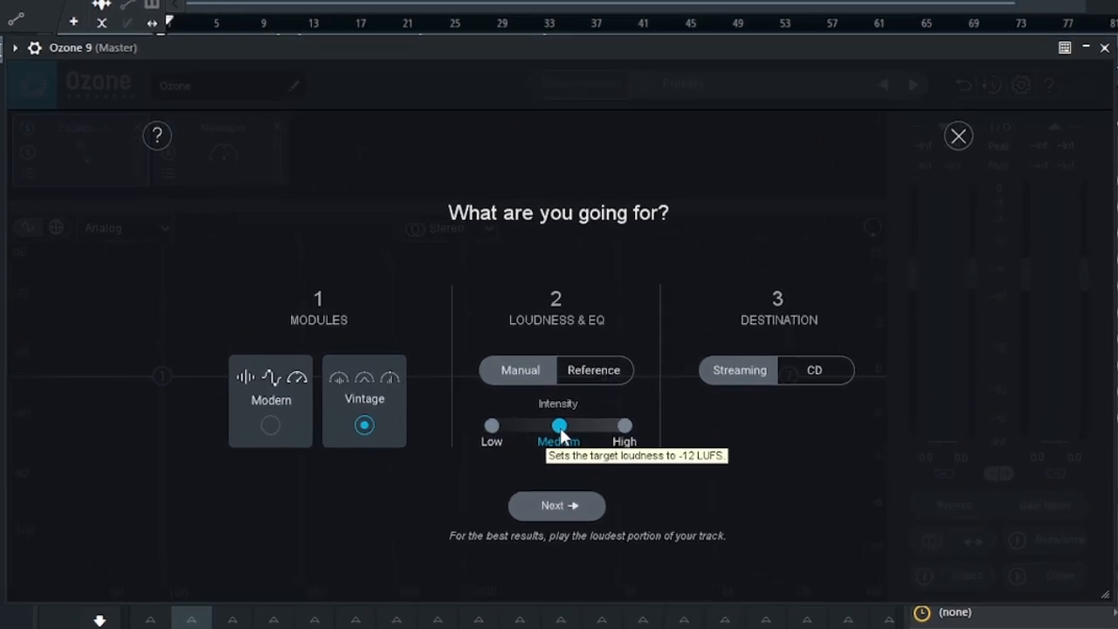
click(624, 425)
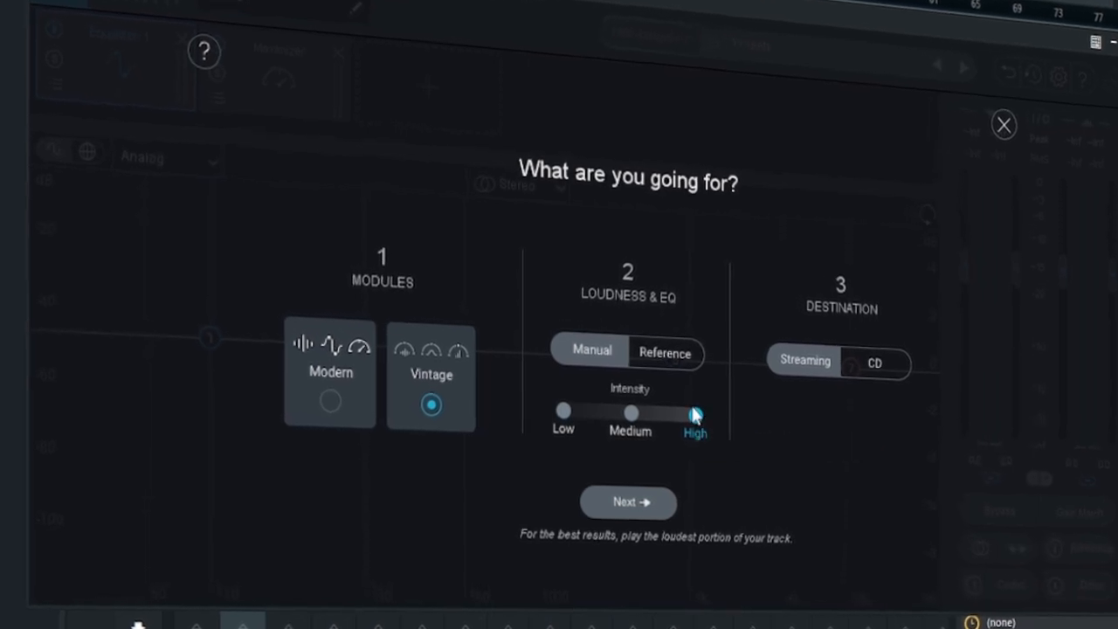
click(669, 343)
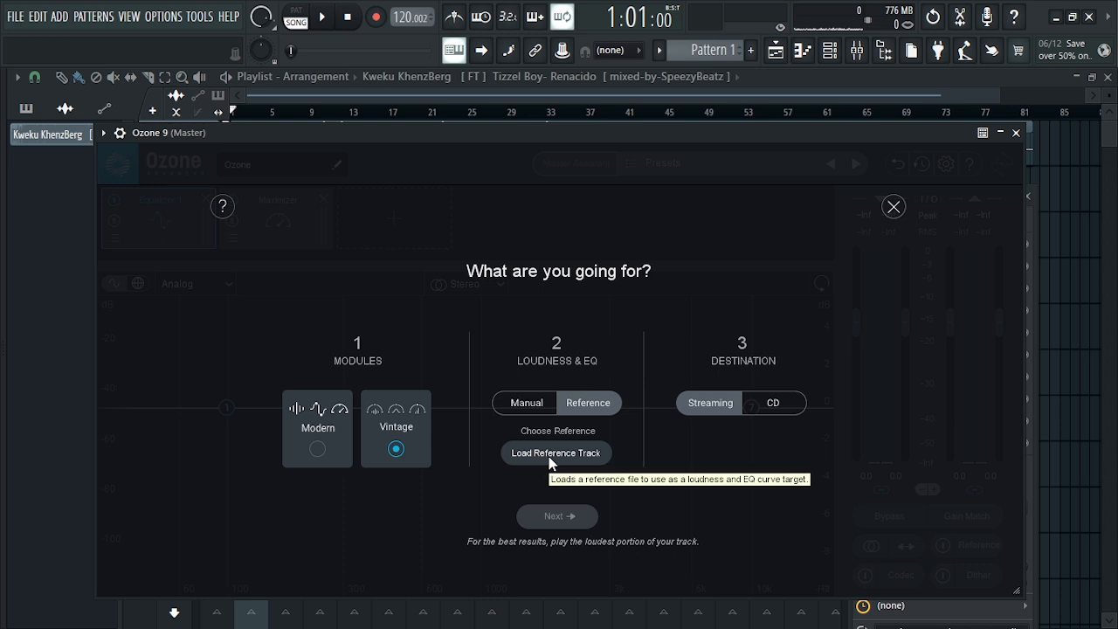
click(561, 402)
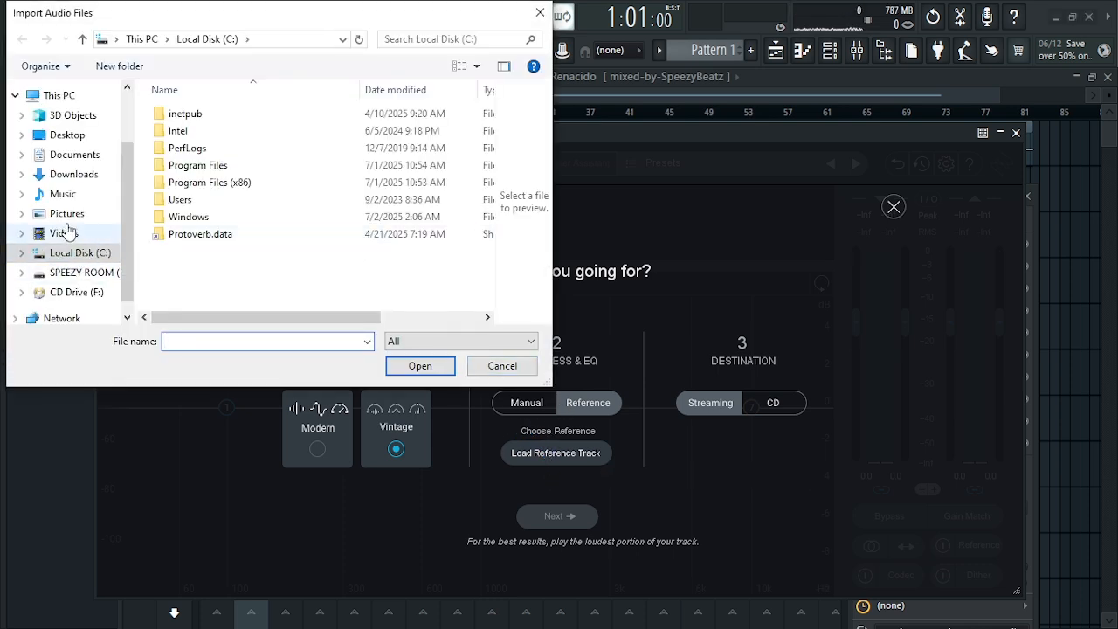
click(63, 194)
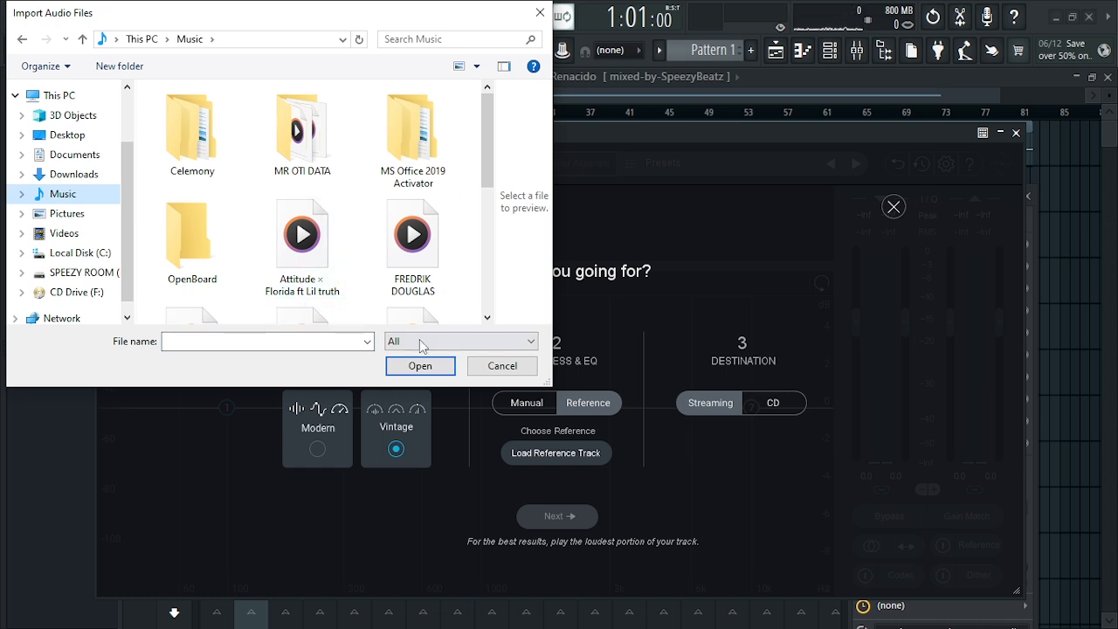
click(498, 367)
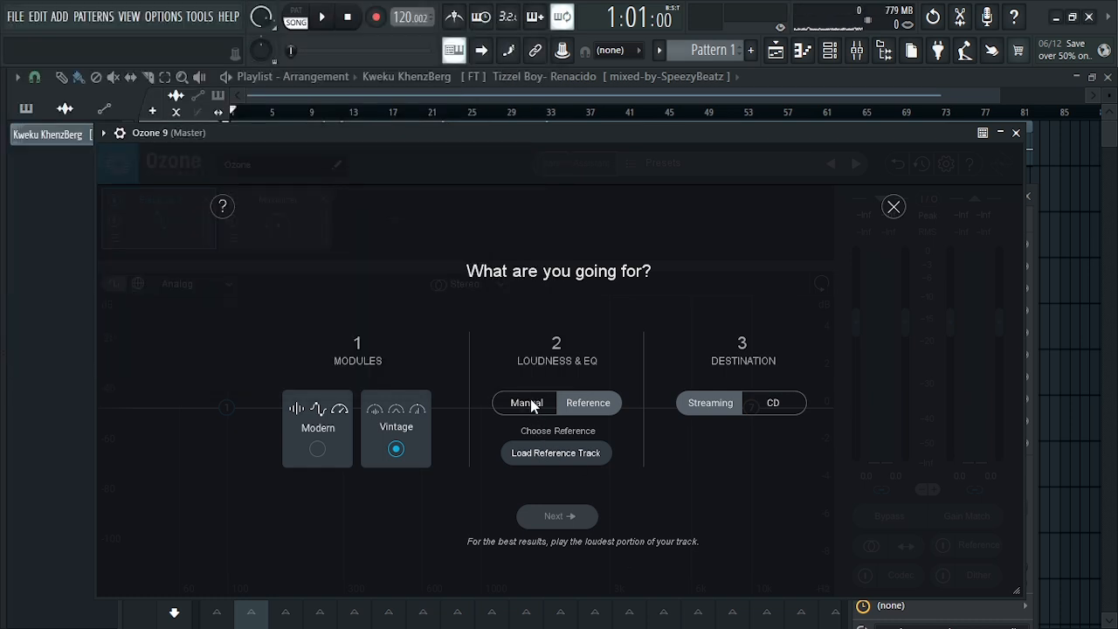
click(531, 401)
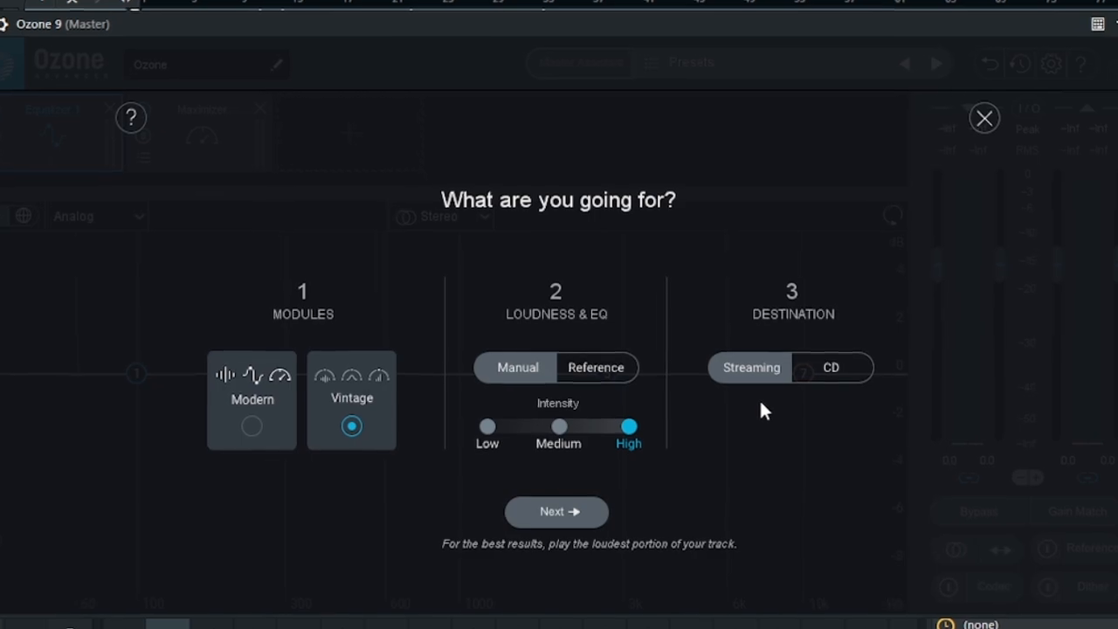
- Set the mastering destination to Streaming and proceed to the Master Assistant's audio listening stage
click(835, 355)
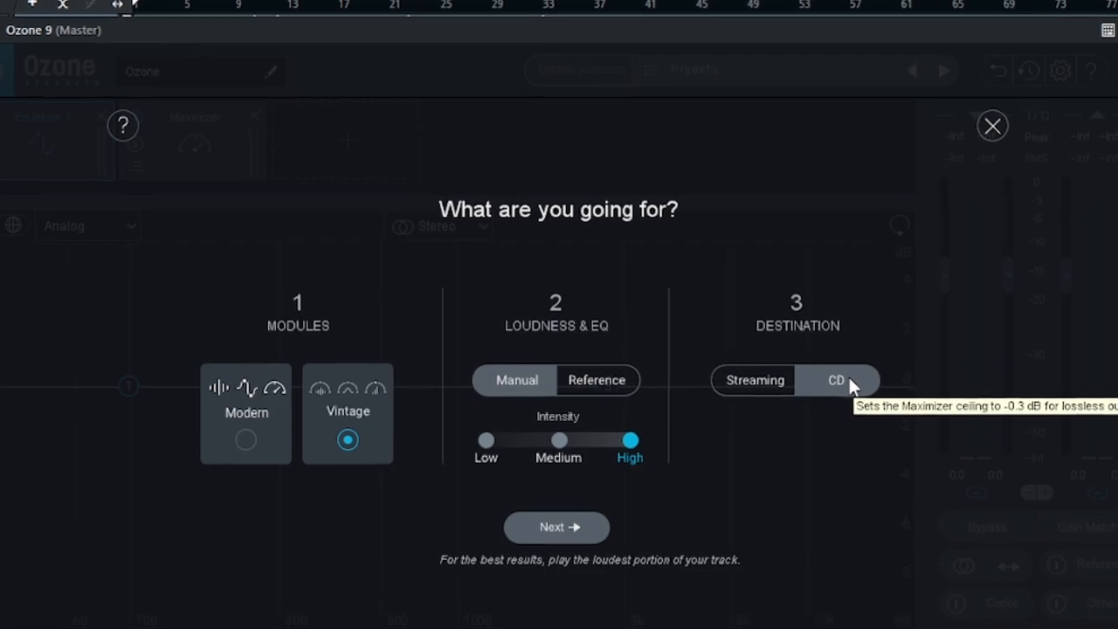
click(716, 406)
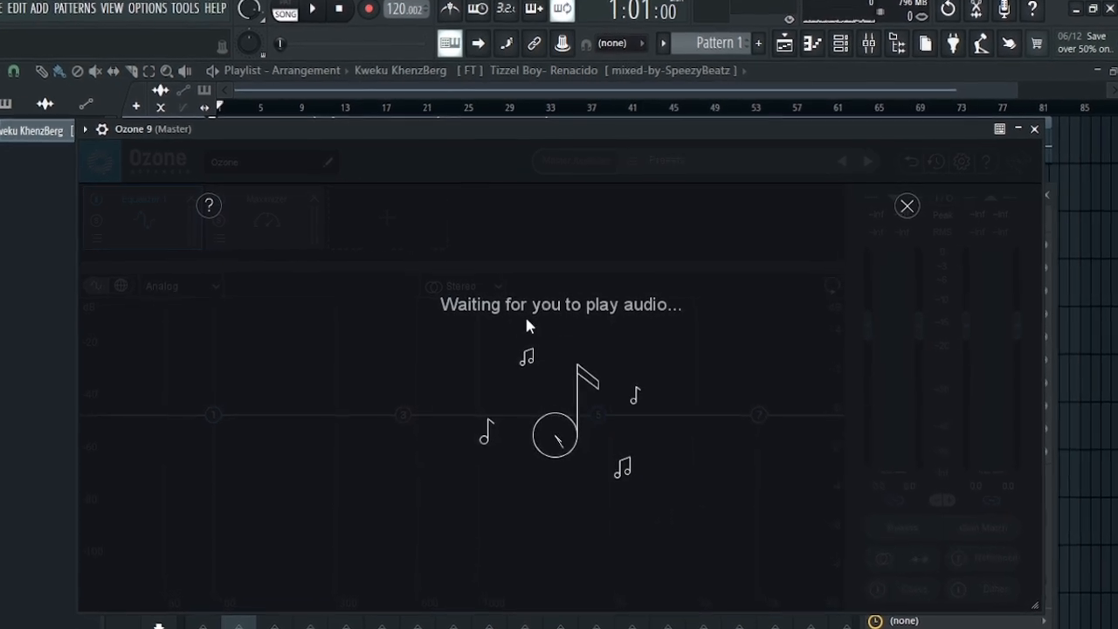
- Select the loud section of the song from bar 30 to bar 57 in the playlist, keeping Ozone's window in view
drag(705, 125, 694, 225)
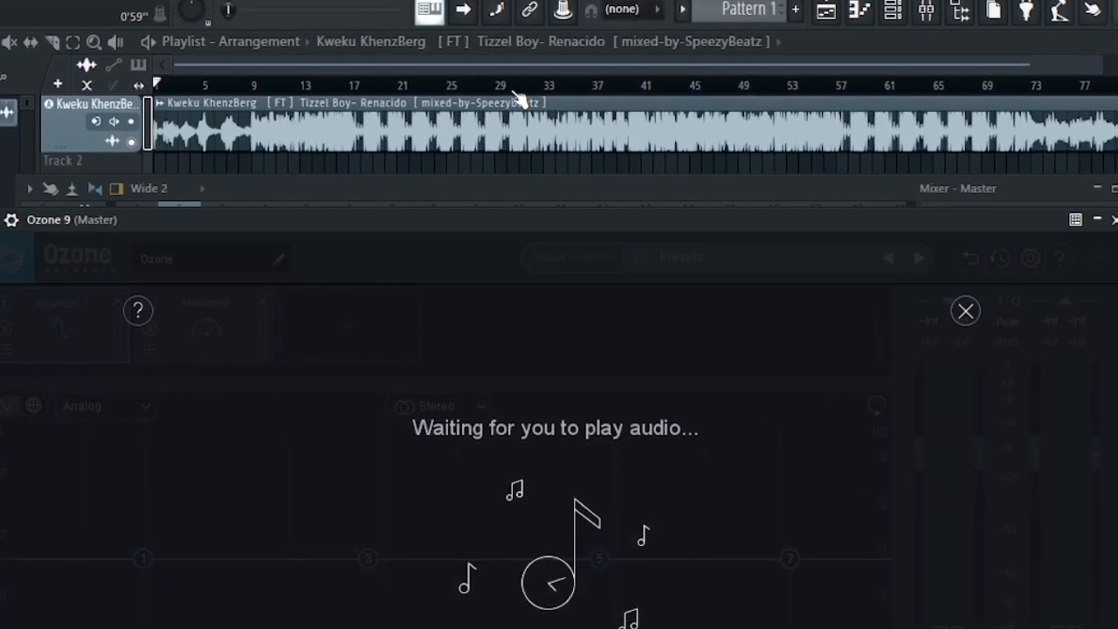
drag(522, 98, 854, 126)
key(F9)
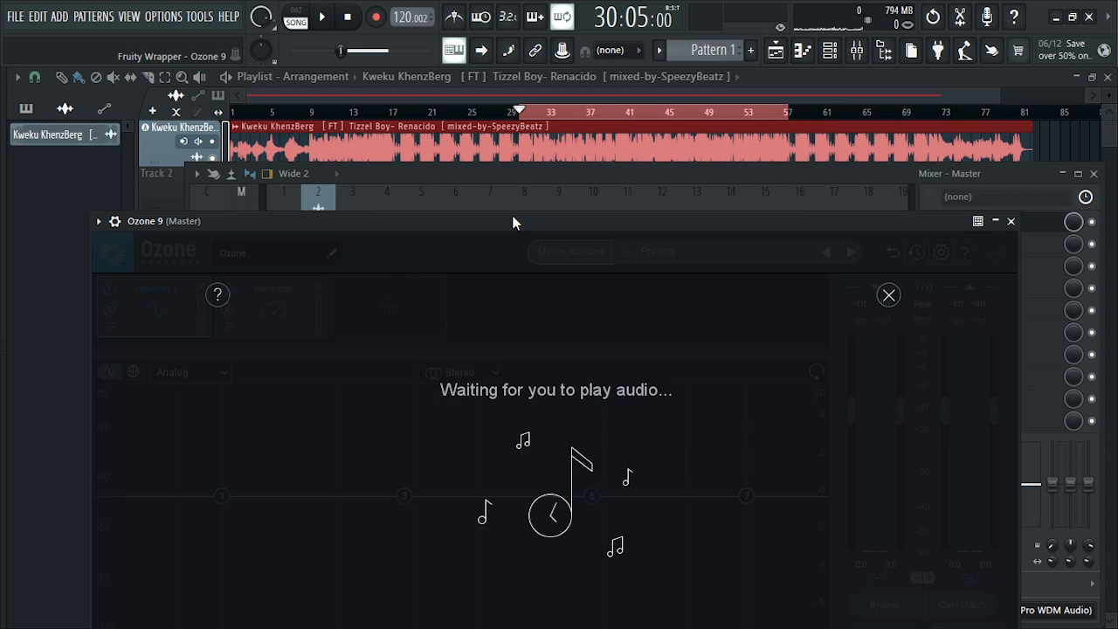
drag(513, 218, 507, 164)
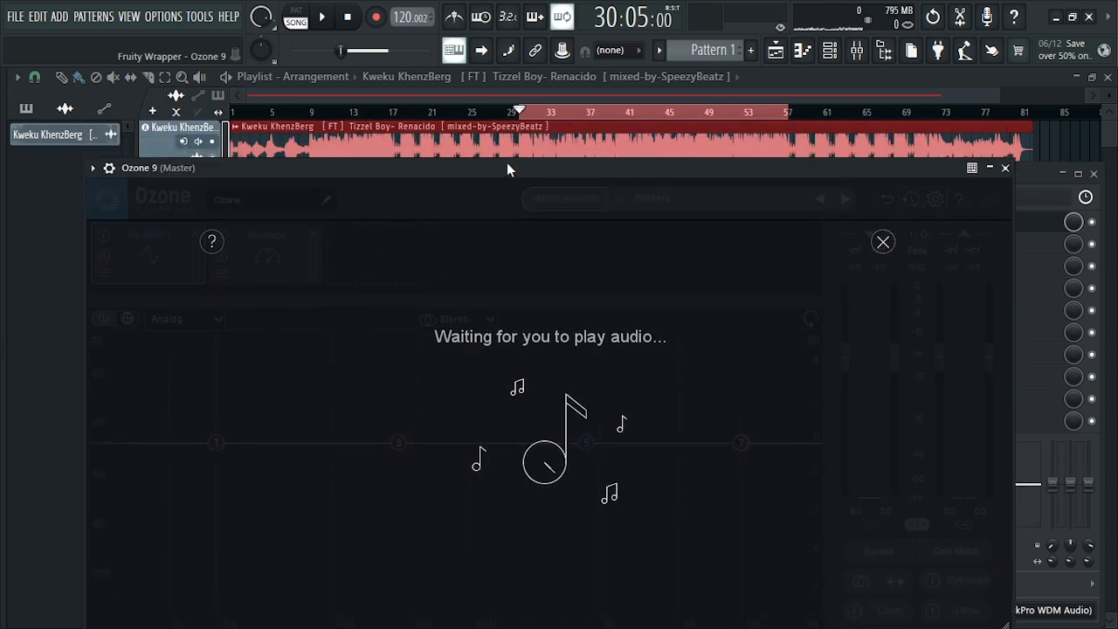
- Play the selected section for the Master Assistant to analyze and accept its suggested mastering settings
key(space)
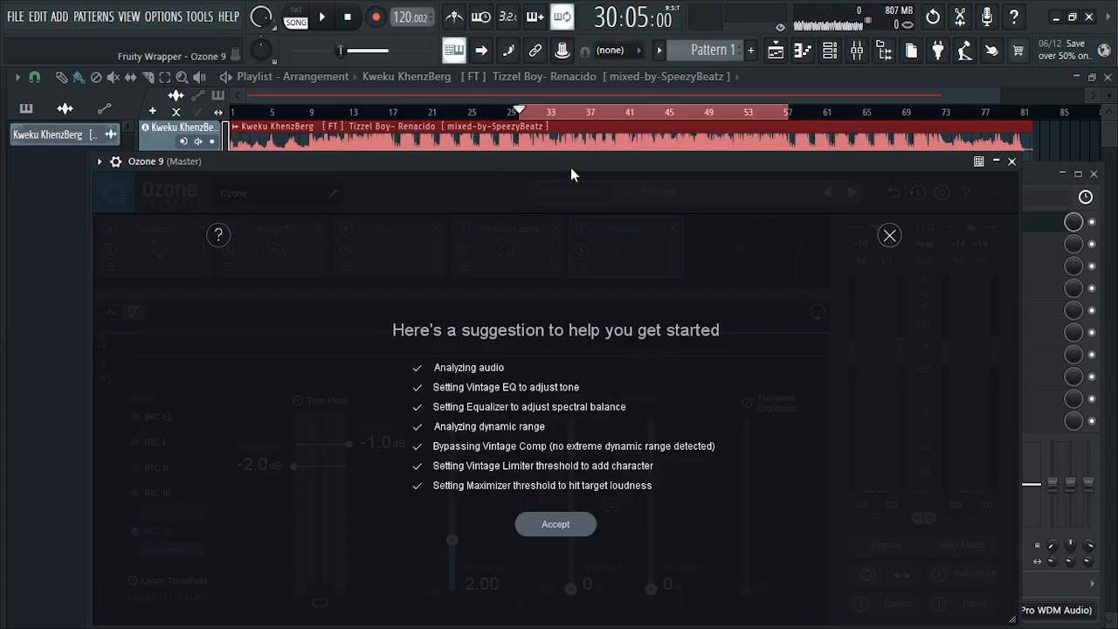
drag(563, 166, 582, 146)
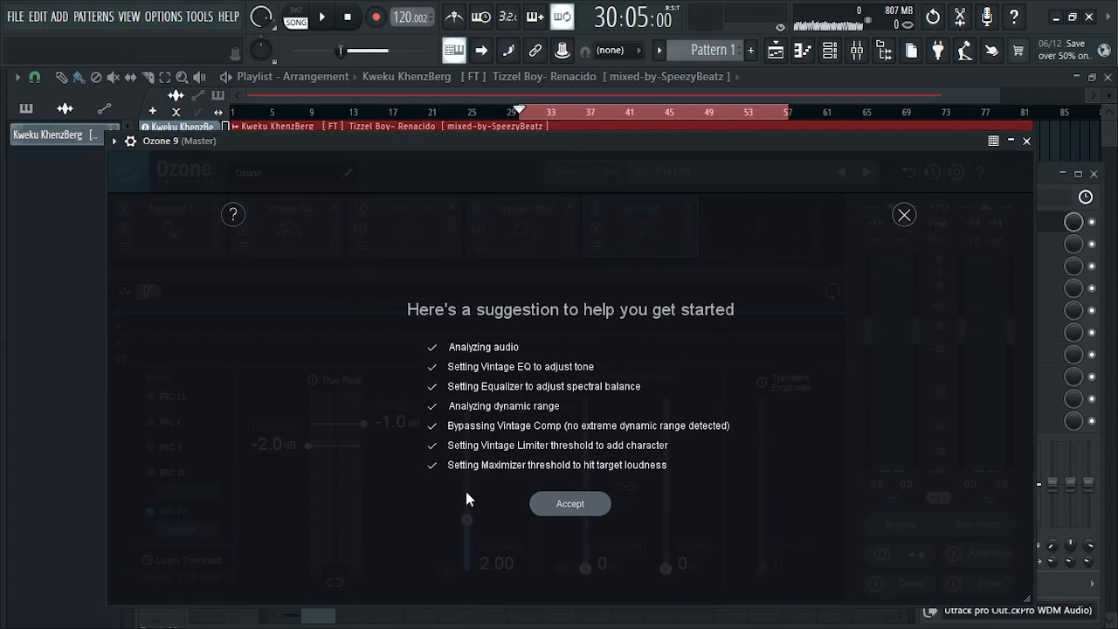
click(573, 505)
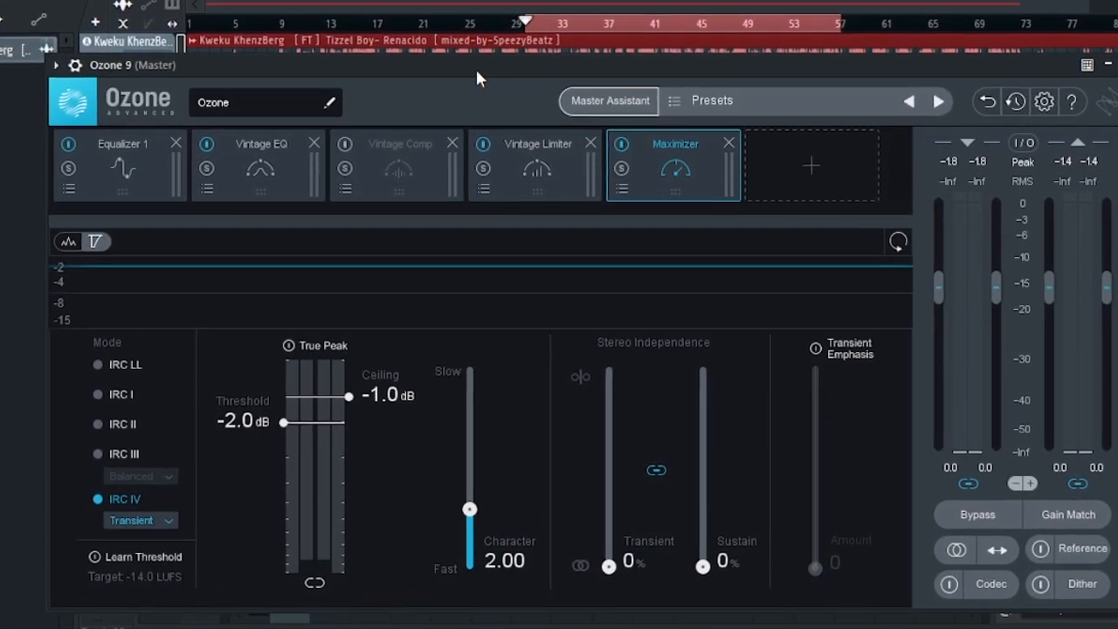
- Detach the Ozone 9 window and close the mixer behind it, leaving the plugin over the playlist
click(55, 65)
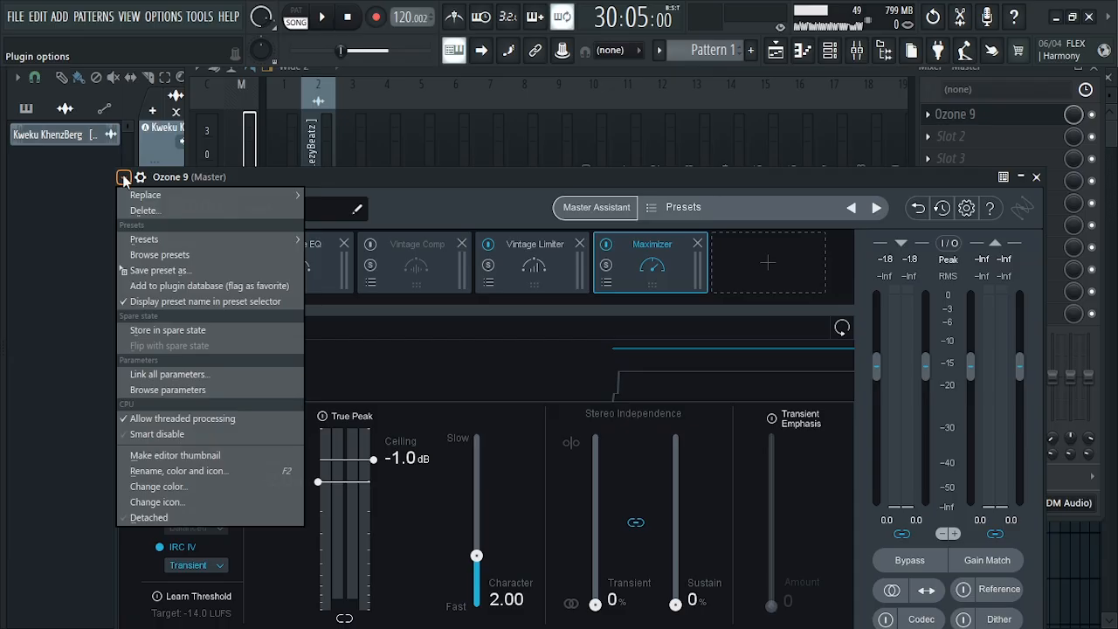
click(162, 519)
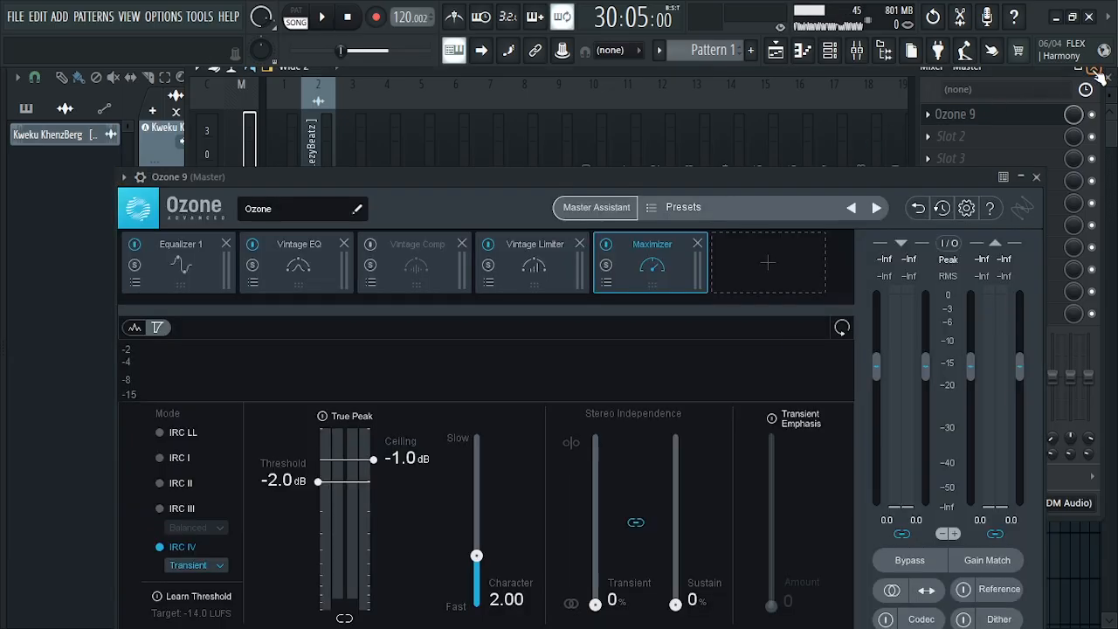
click(1095, 69)
mouse_move(582, 185)
mouse_down()
mouse_move(570, 161)
mouse_move(587, 147)
mouse_move(596, 151)
mouse_move(524, 219)
mouse_move(570, 197)
mouse_move(594, 207)
mouse_move(604, 200)
mouse_move(587, 180)
mouse_up()
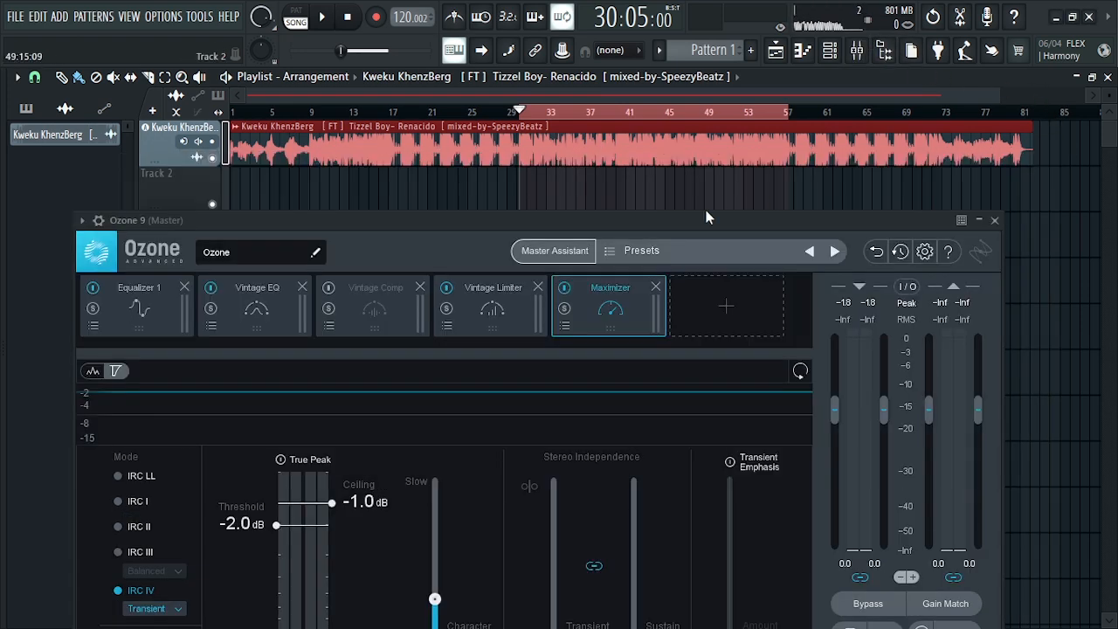
drag(651, 220, 699, 162)
- Play the selected song section to compare the sound before and after the Ozone mastering
key(space)
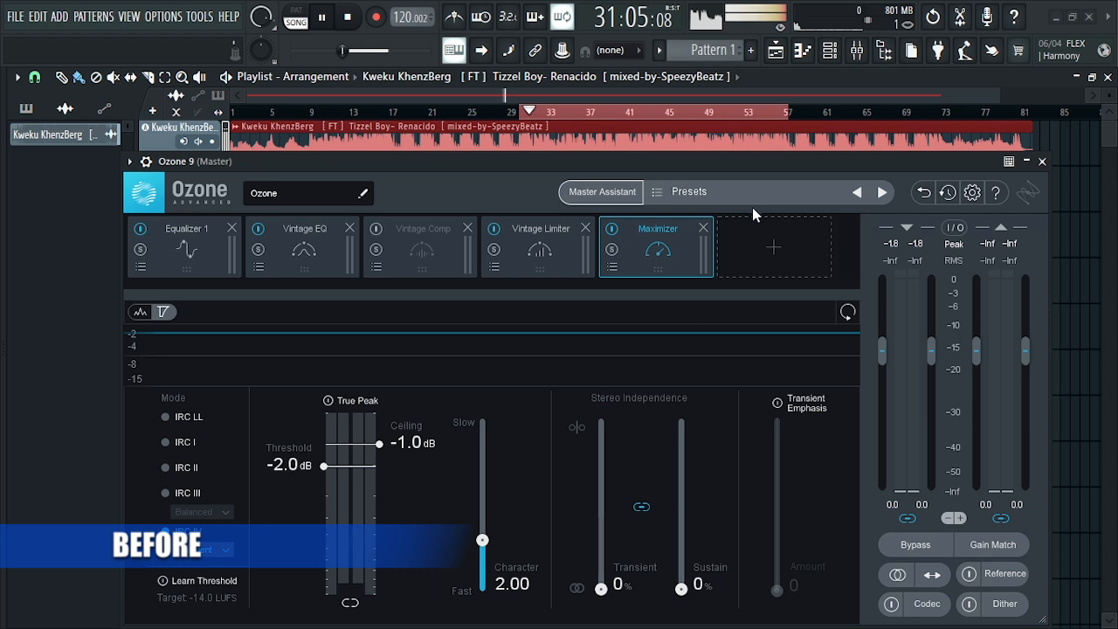
drag(591, 174, 585, 160)
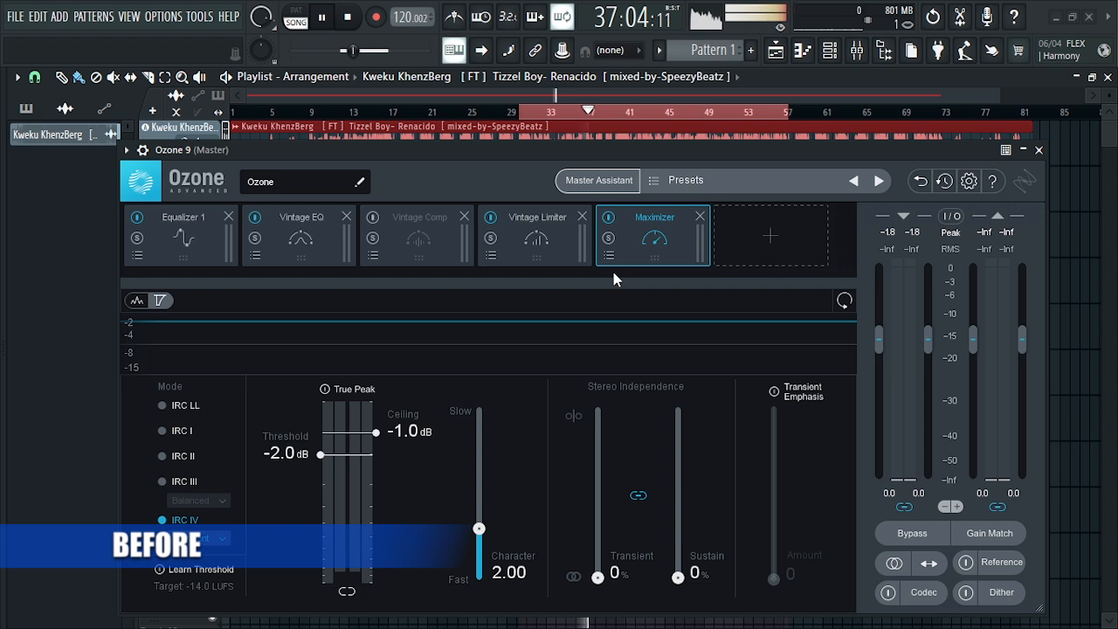
drag(571, 159, 577, 172)
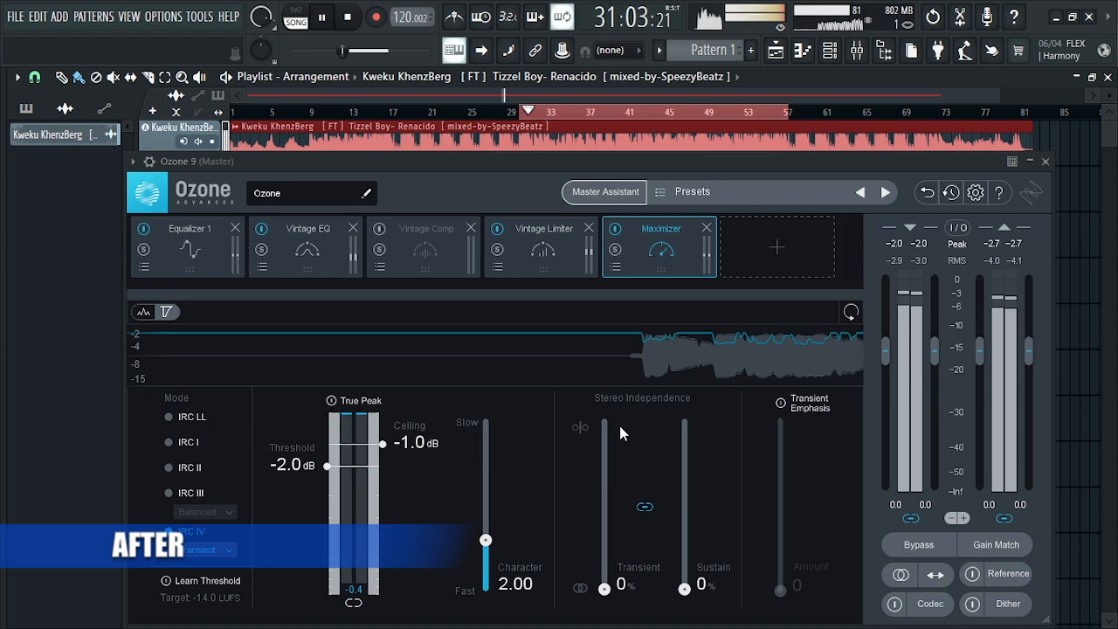
- Move the Ozone window up over the playlist and view its general options while the song plays
drag(573, 160, 572, 142)
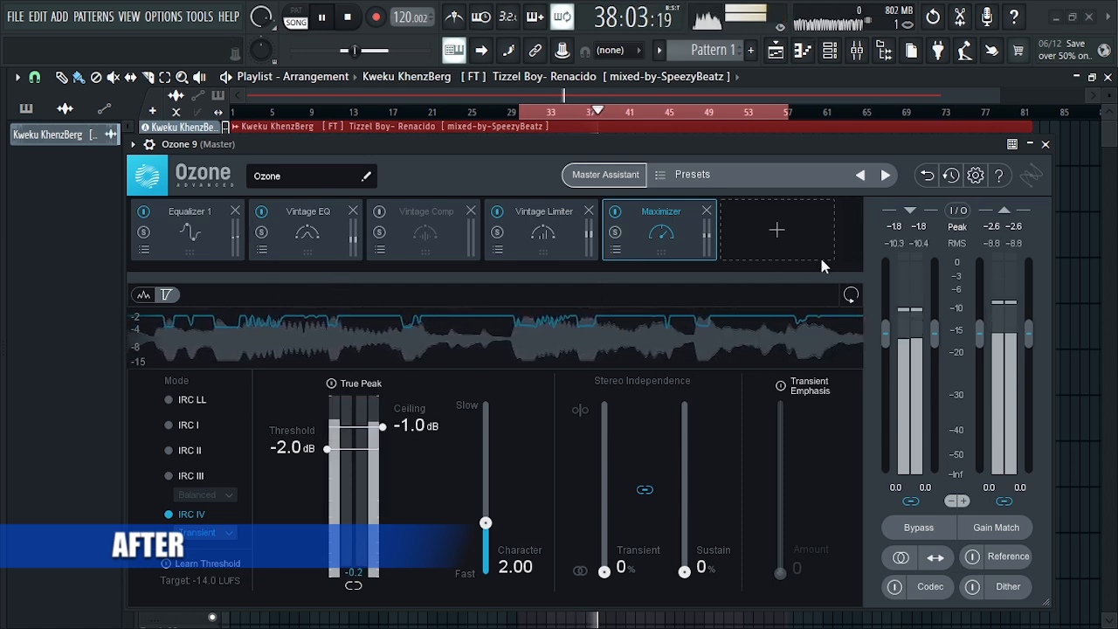
click(975, 179)
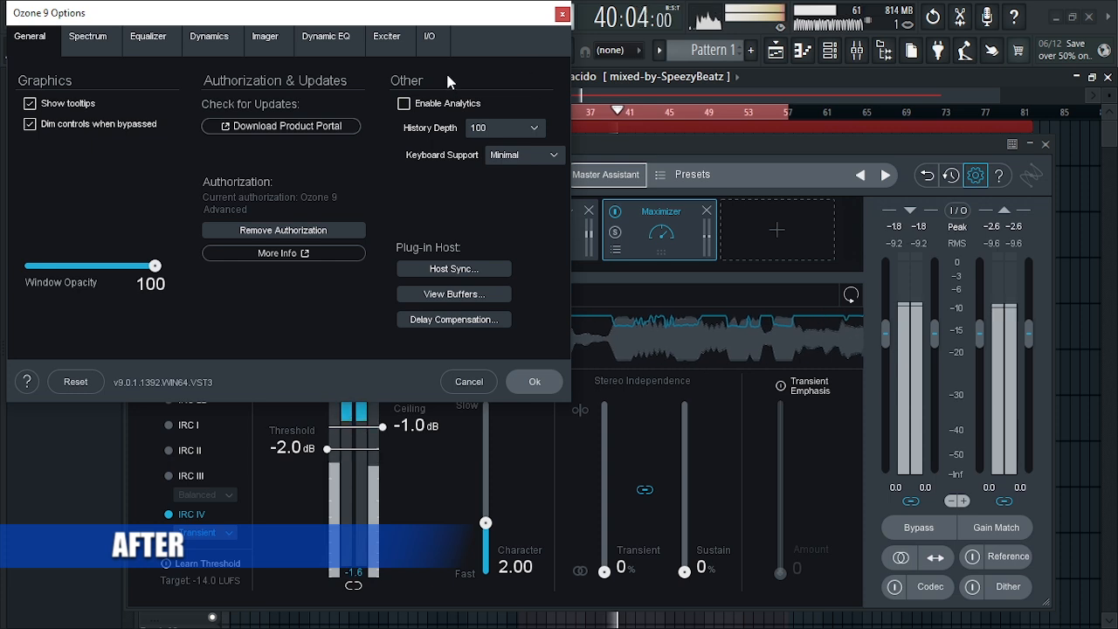
click(562, 15)
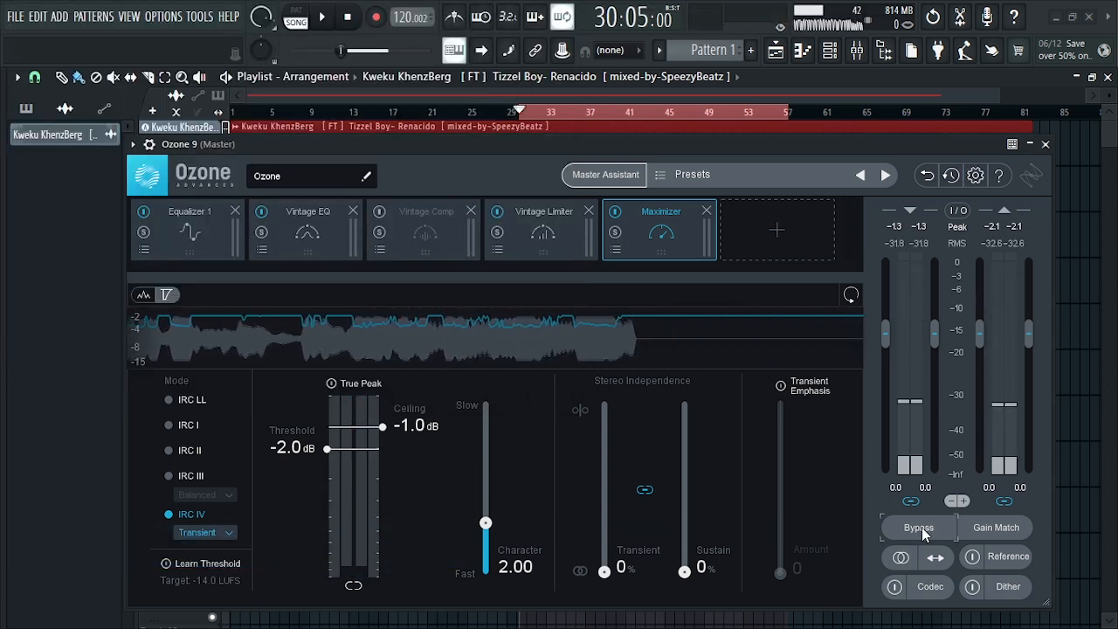
- Bypass Ozone and play the selected section, re-enable the processing to compare the sound, and stop playback
click(924, 533)
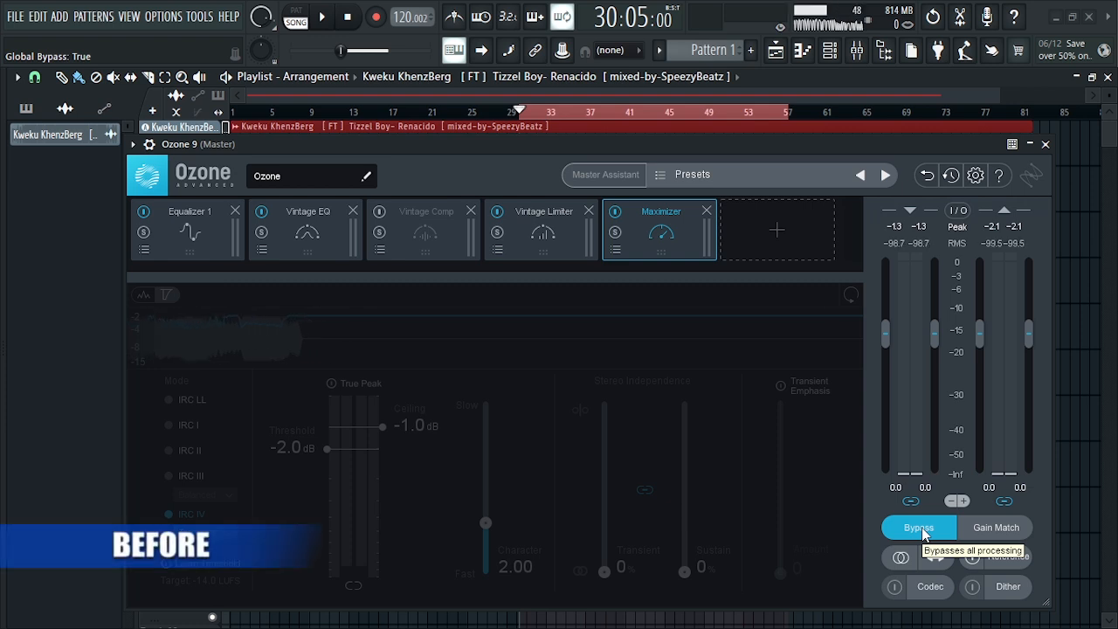
key(space)
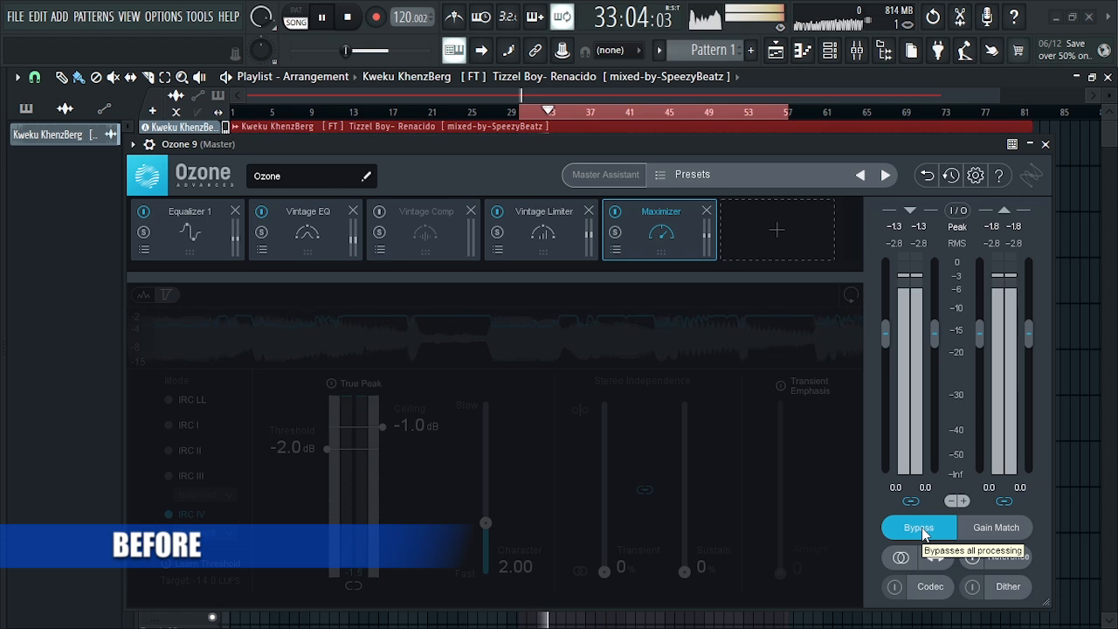
click(924, 530)
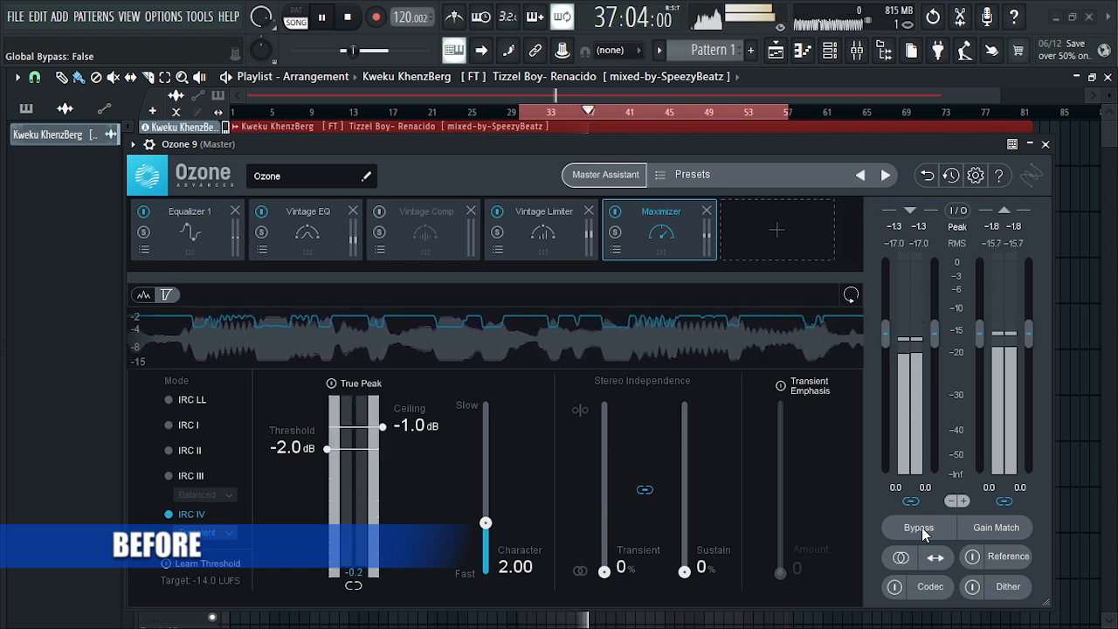
key(space)
- Examine the settings of Equalizer 1, Vintage EQ, Vintage Comp, Vintage Limiter and Maximizer in turn
click(201, 232)
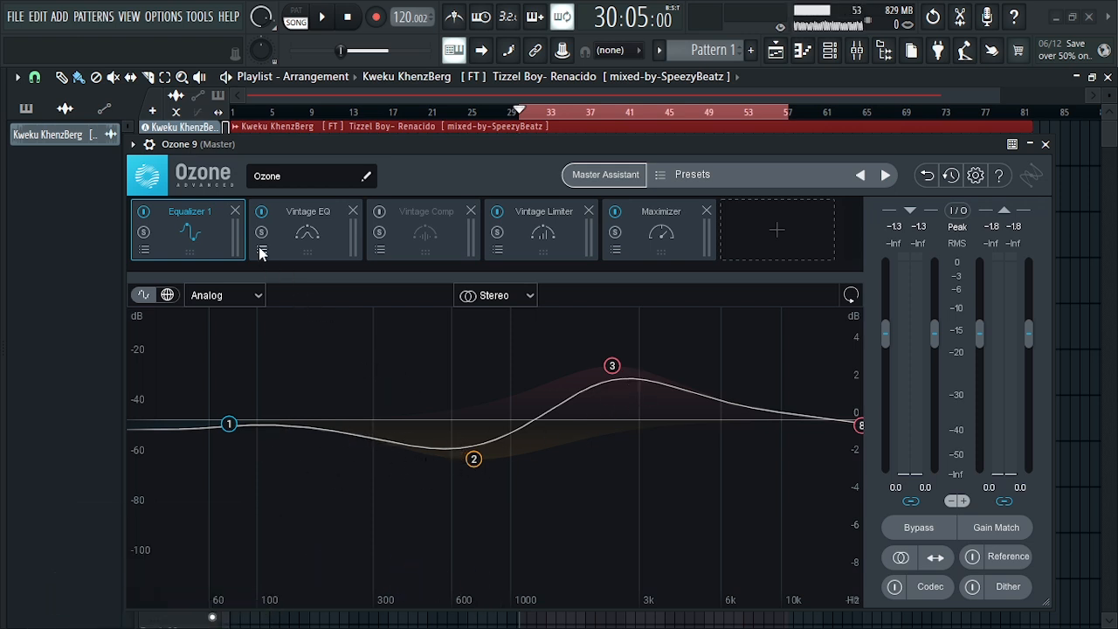
click(287, 234)
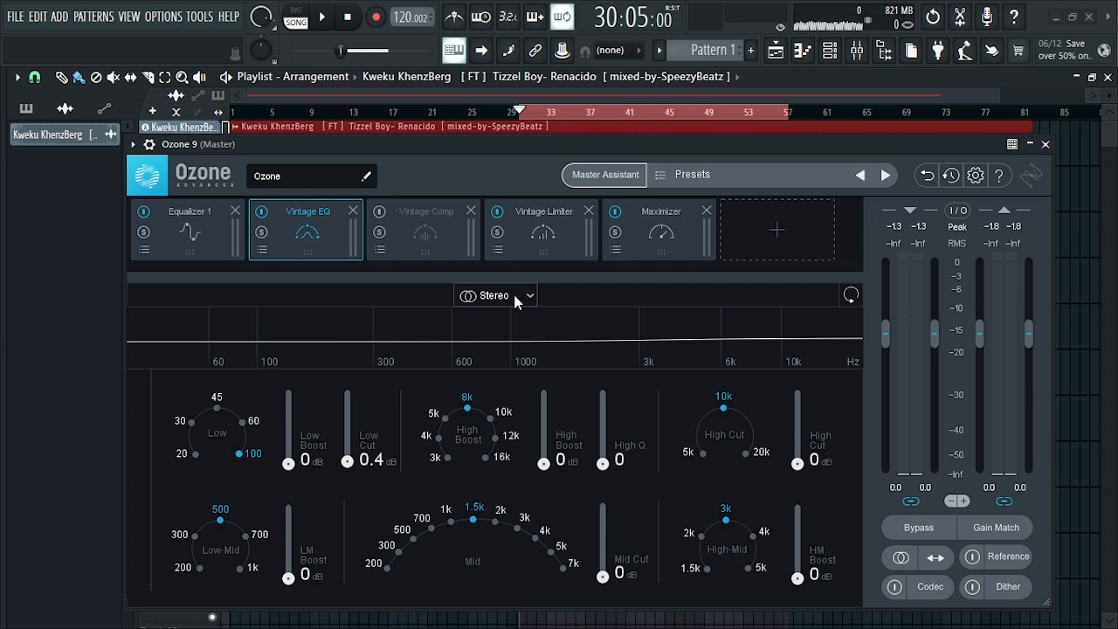
click(424, 232)
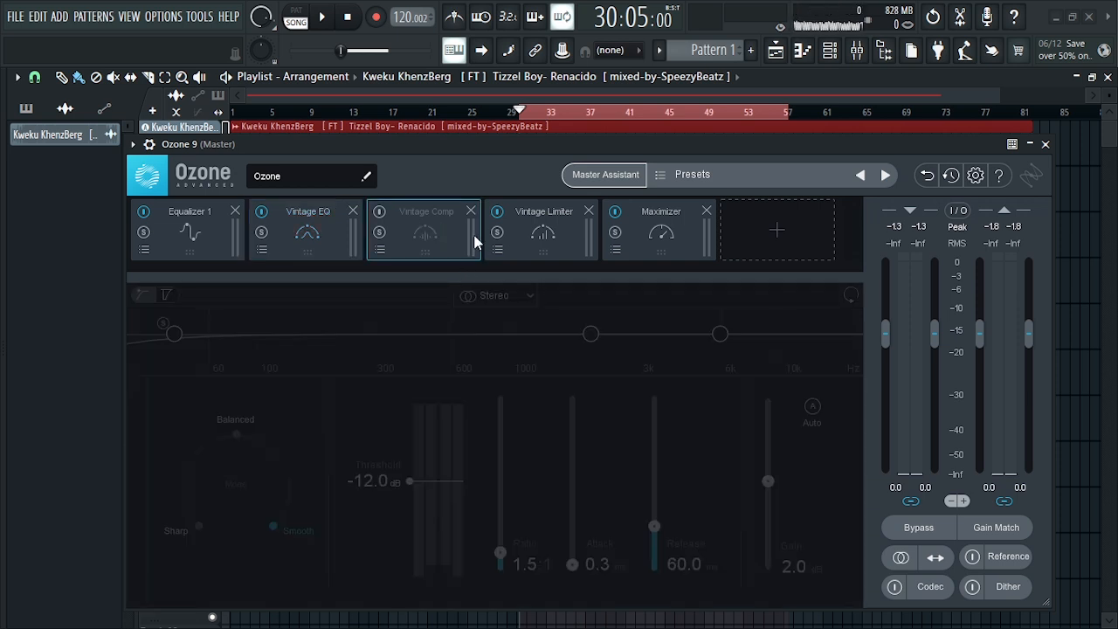
click(548, 234)
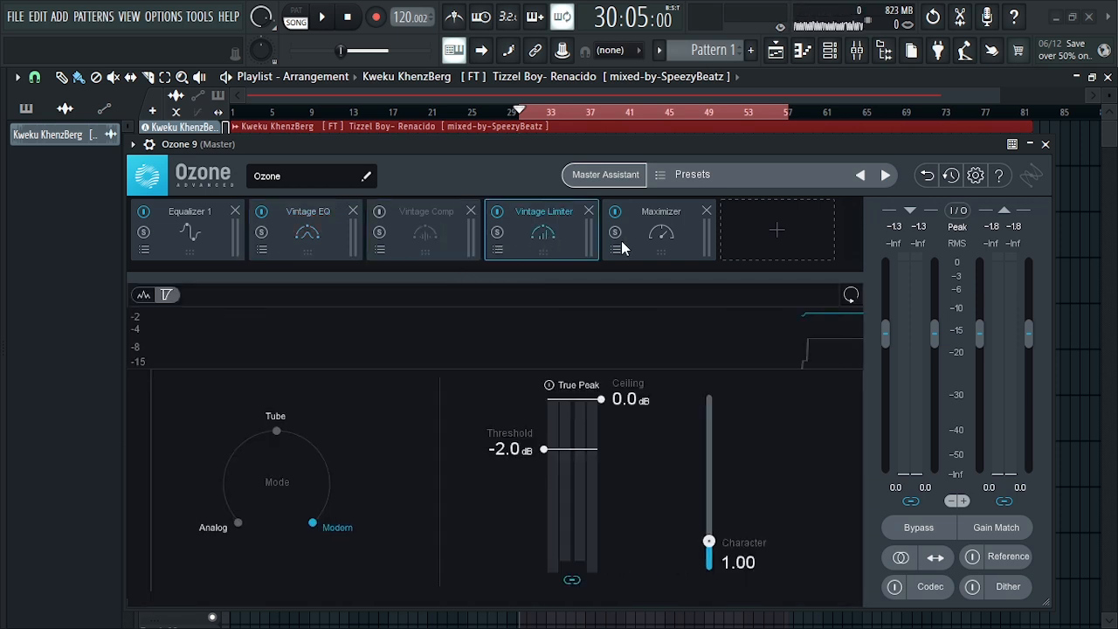
click(661, 242)
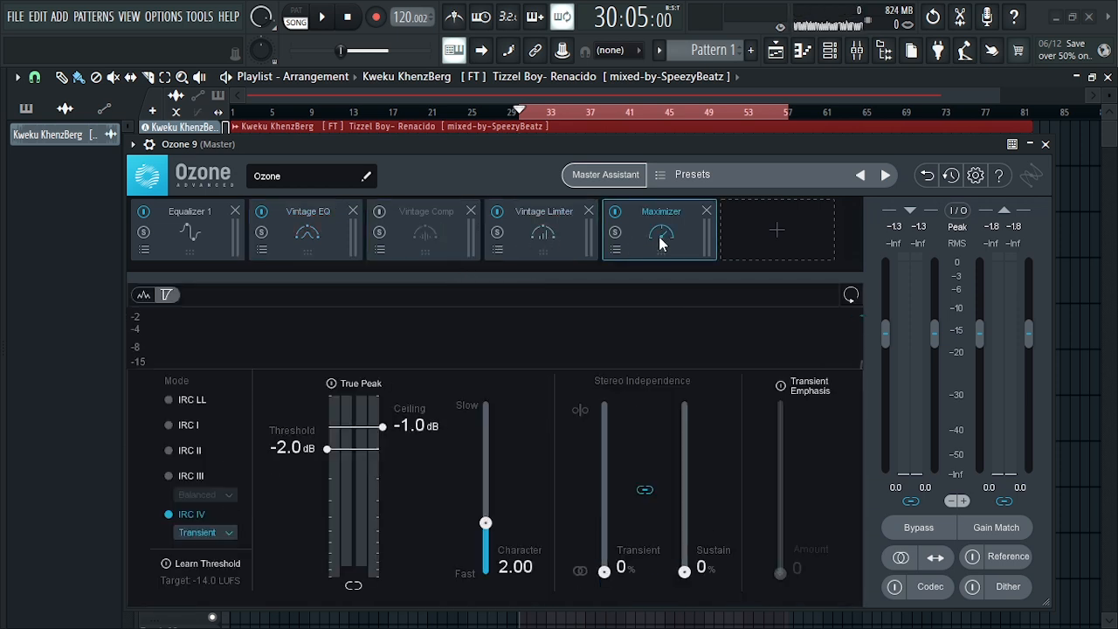
- Add a Master Rebalance module and move it to the start of the module chain, ahead of Equalizer 1
click(778, 238)
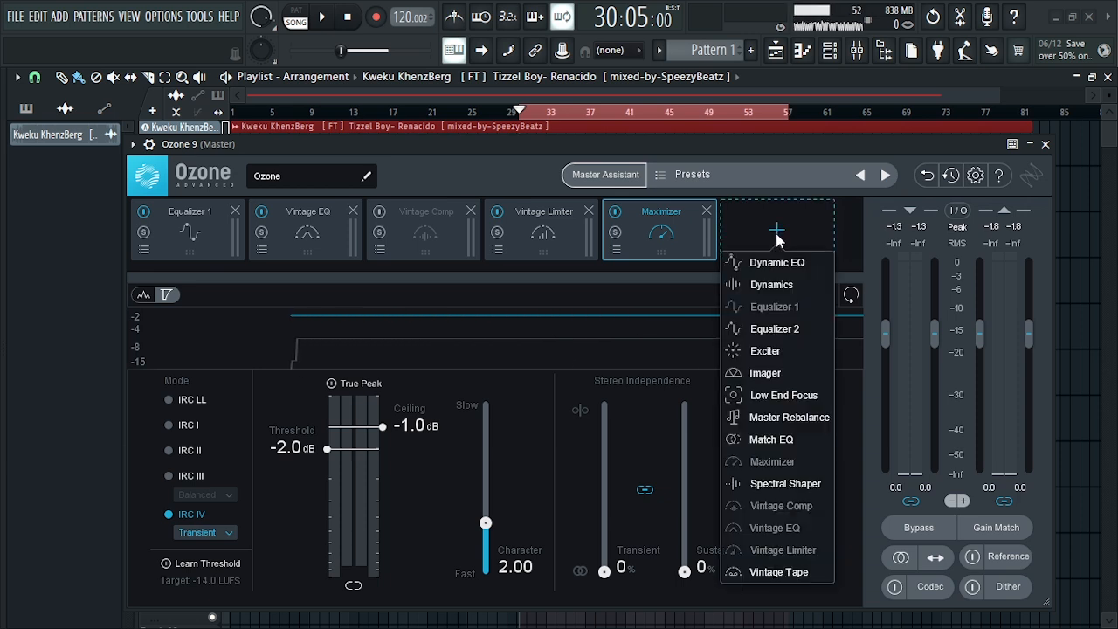
click(789, 418)
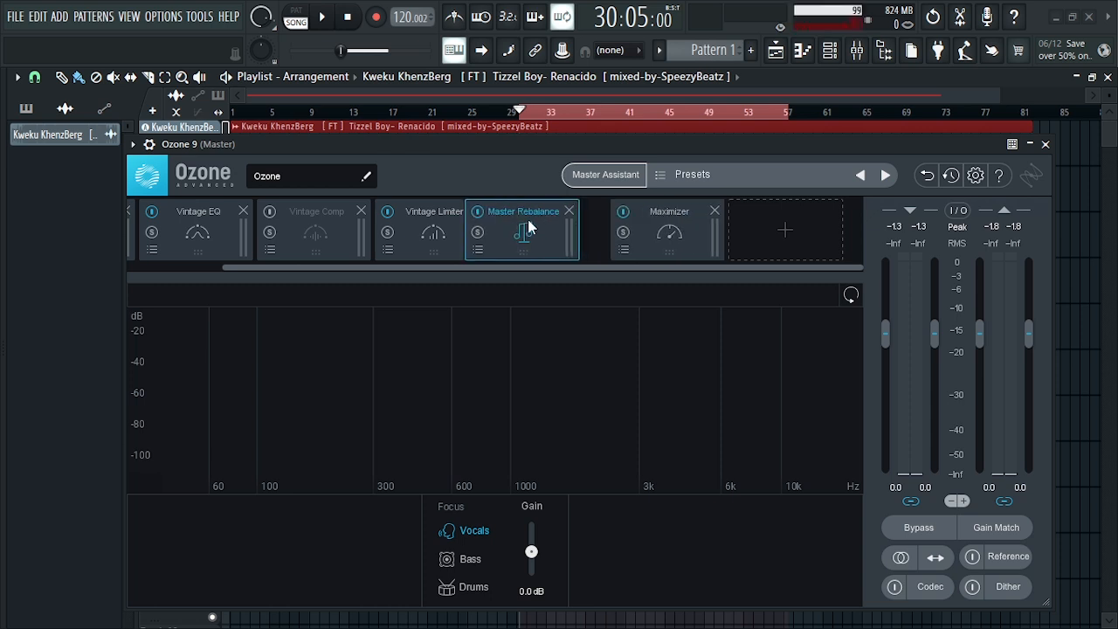
drag(184, 220, 173, 221)
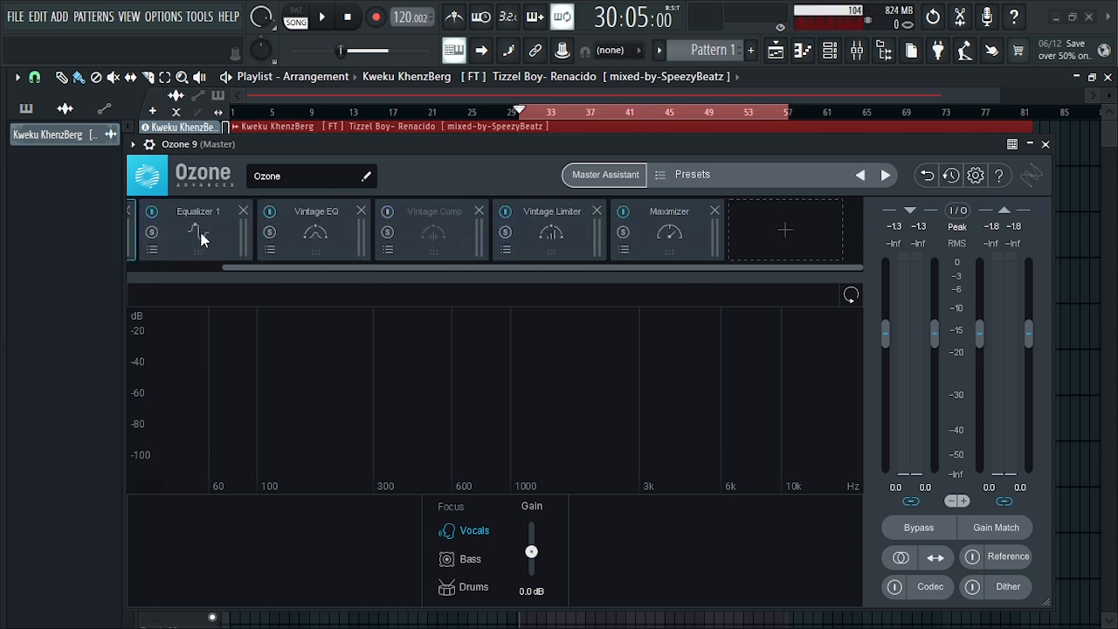
drag(331, 276, 201, 278)
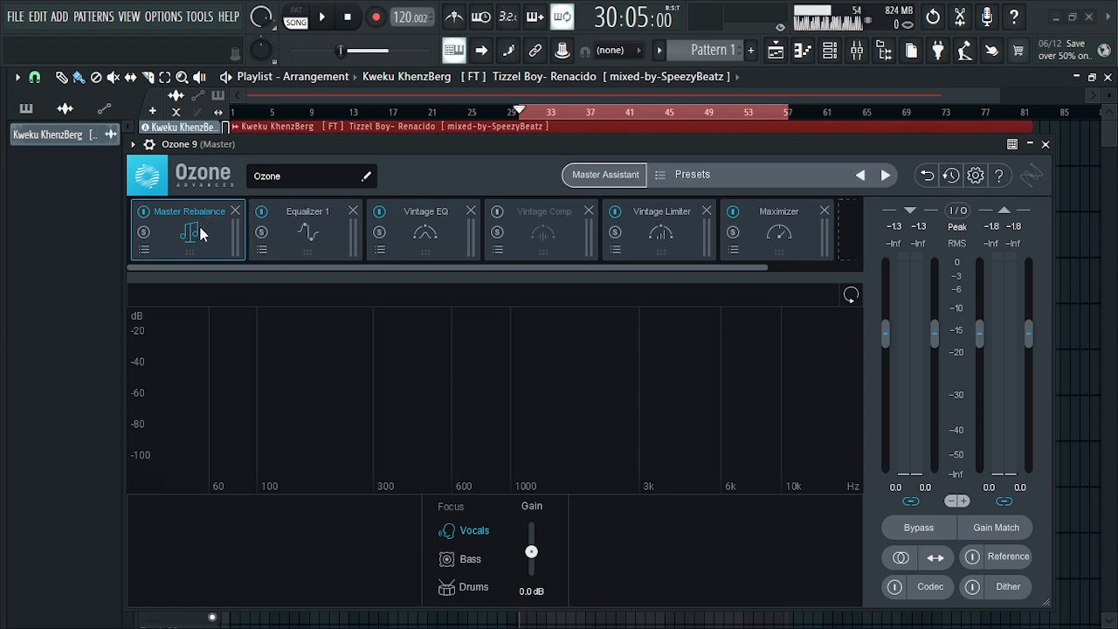
- Reposition the Ozone window, play the selected section and lower the Maximizer's threshold to -2.4 dB
drag(335, 141, 281, 160)
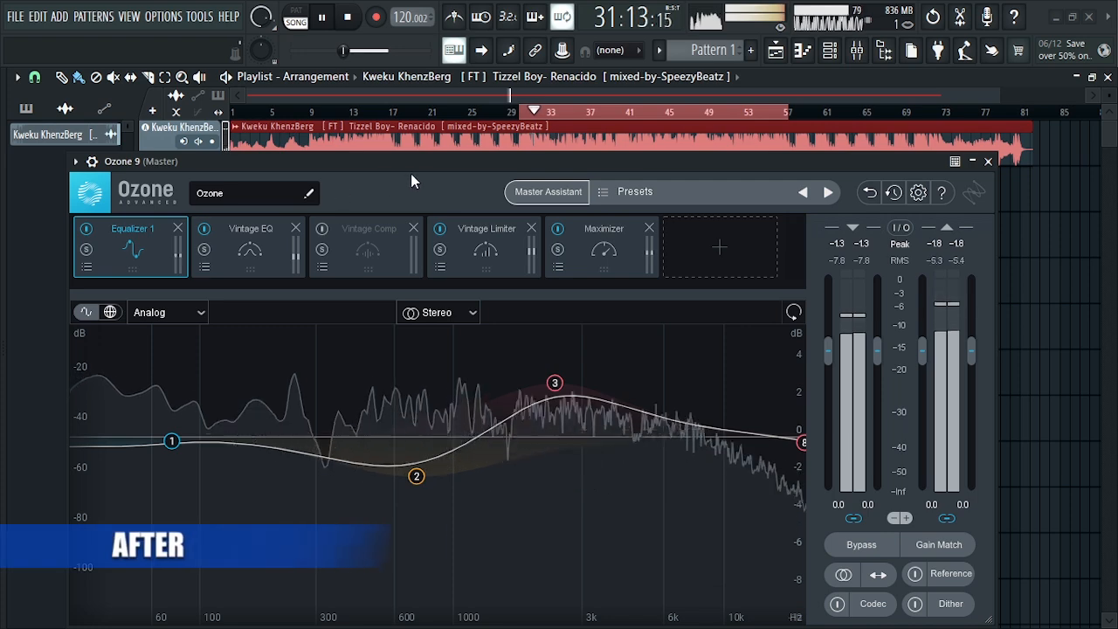
drag(436, 160, 457, 147)
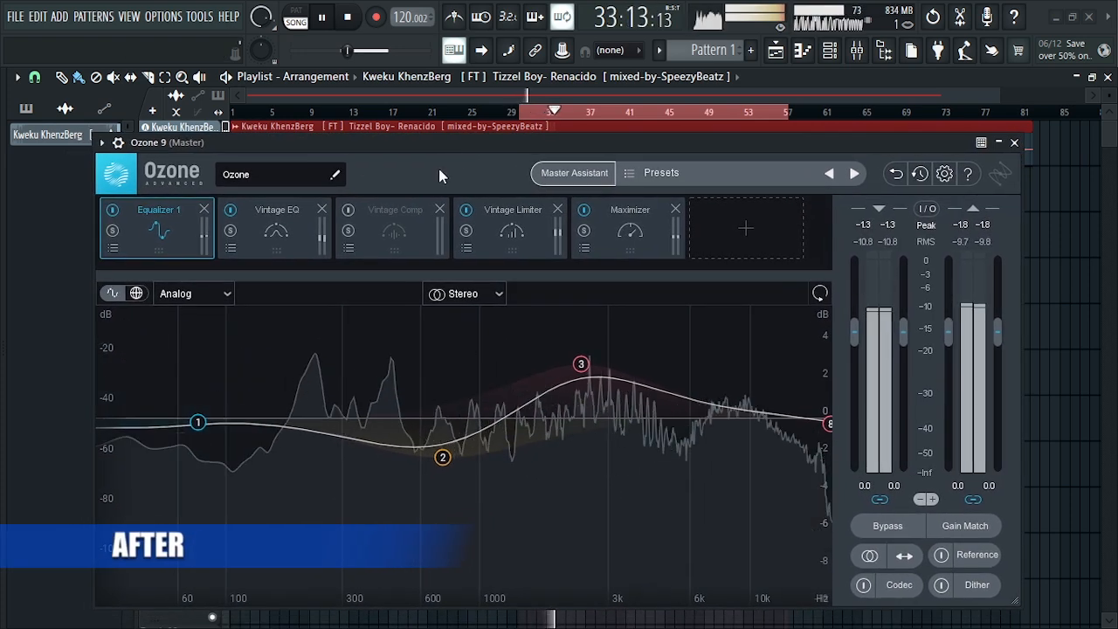
click(623, 225)
key(space)
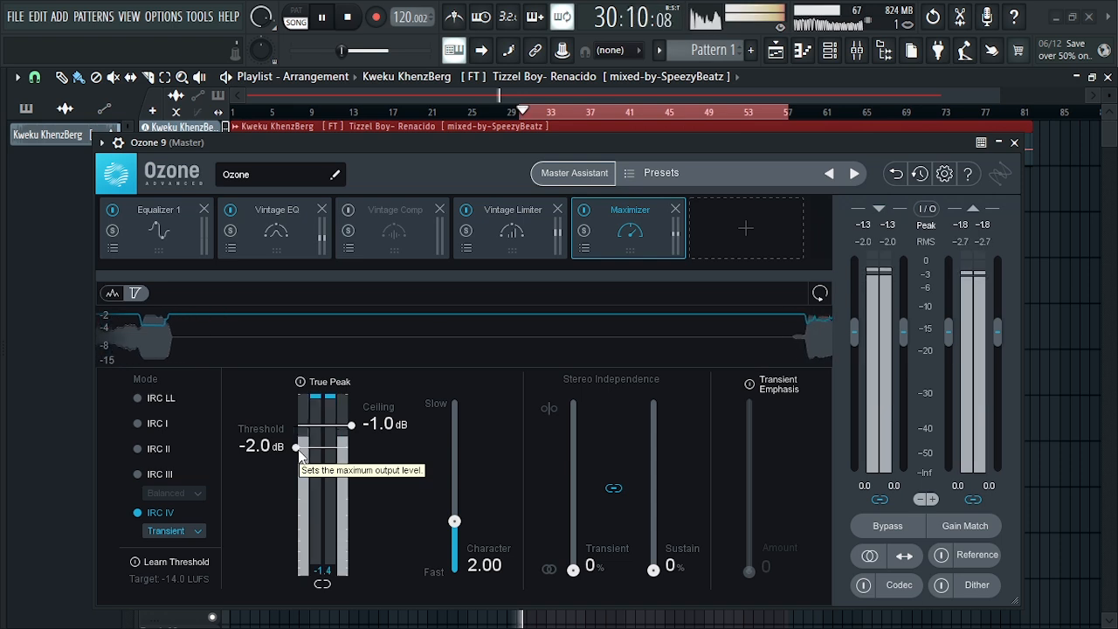
mouse_move(297, 455)
mouse_down()
mouse_move(297, 536)
mouse_move(301, 467)
mouse_up()
- Play the selected section and repeatedly switch Ozone's bypass on and off to compare it with the adjusted Maximizer, ending with processing active
key(space)
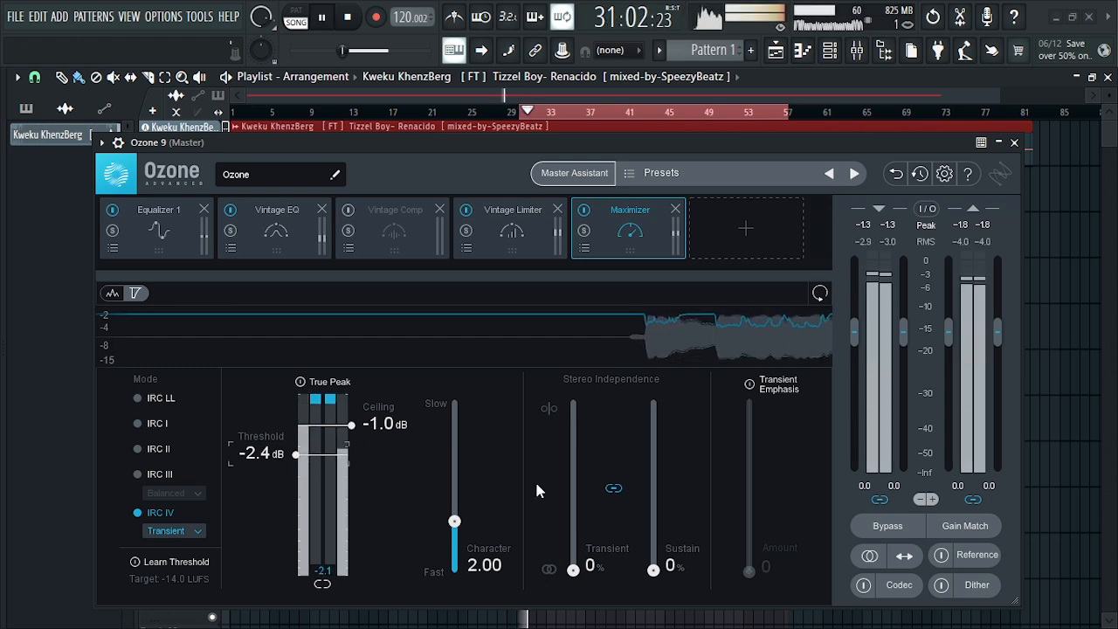
click(884, 526)
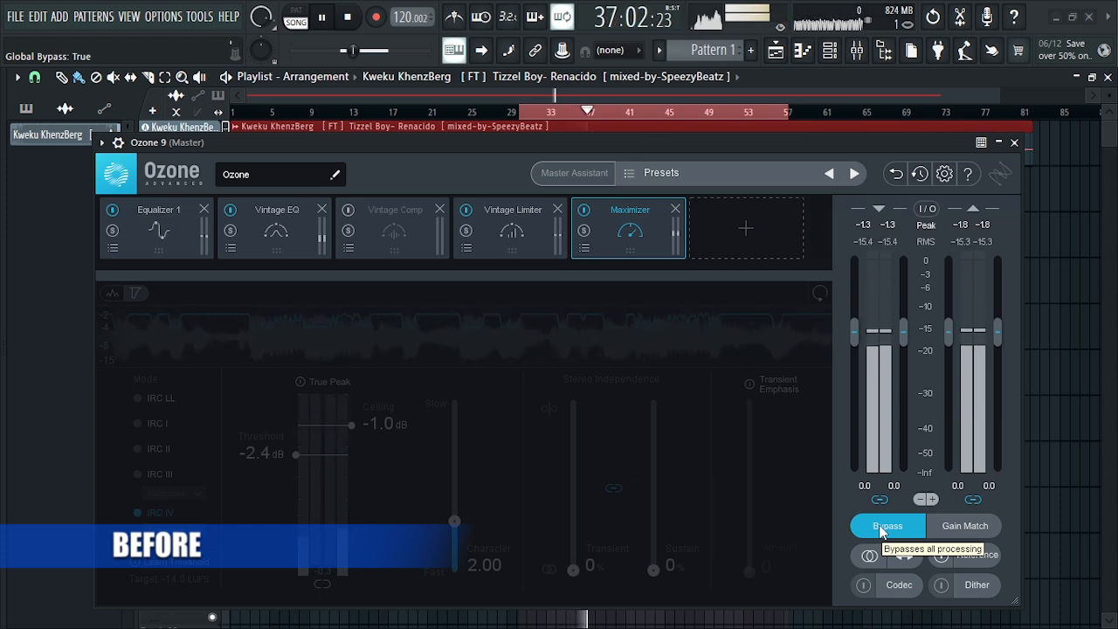
click(882, 527)
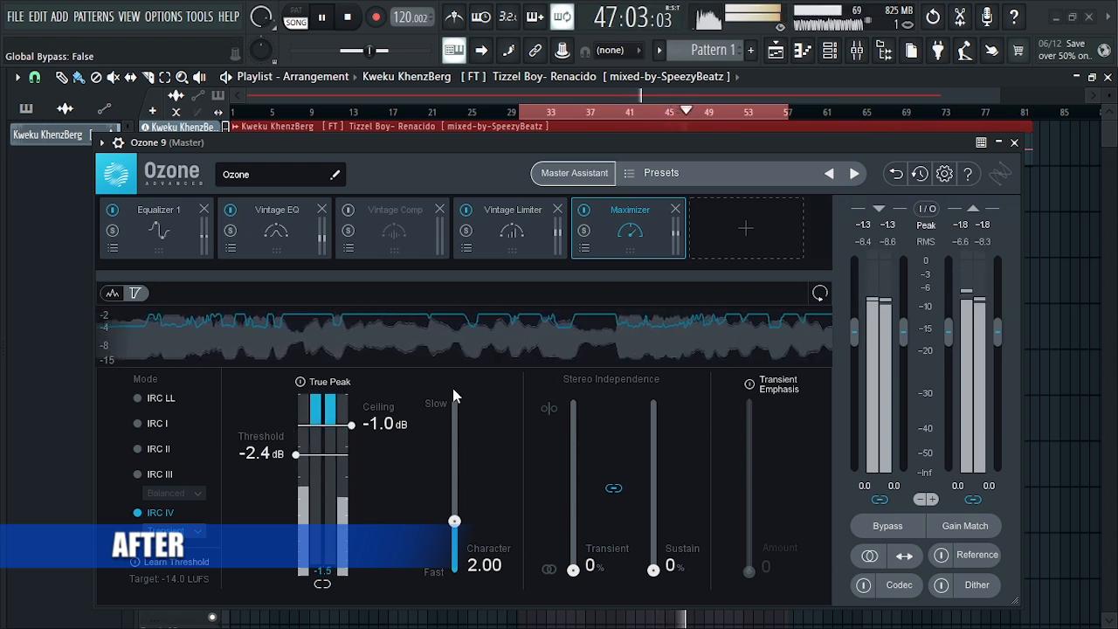
click(883, 525)
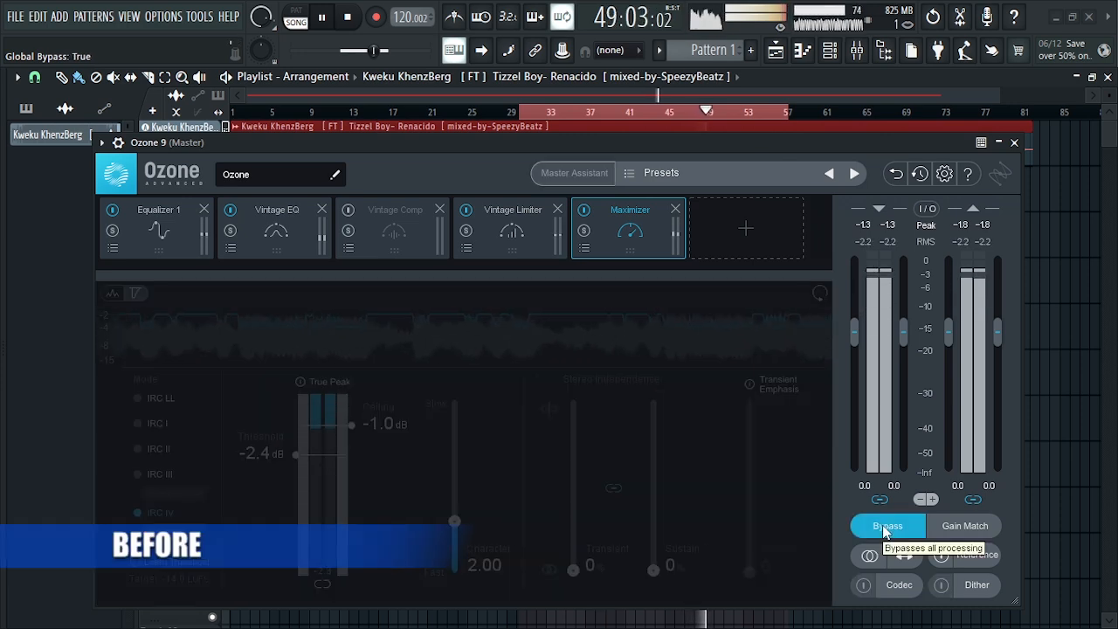
click(884, 529)
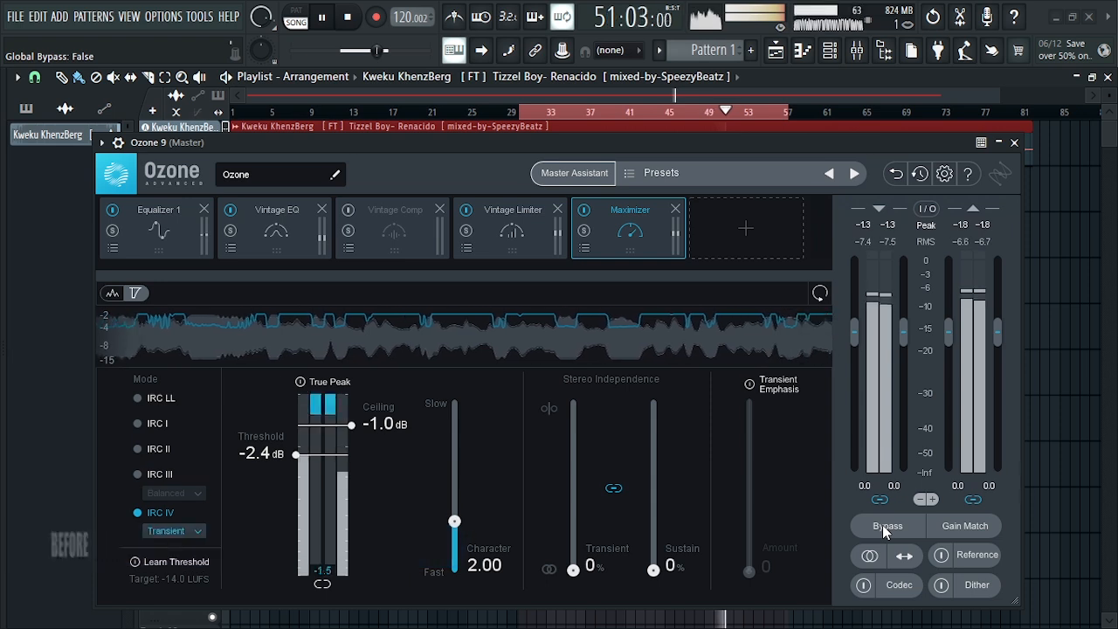
click(882, 526)
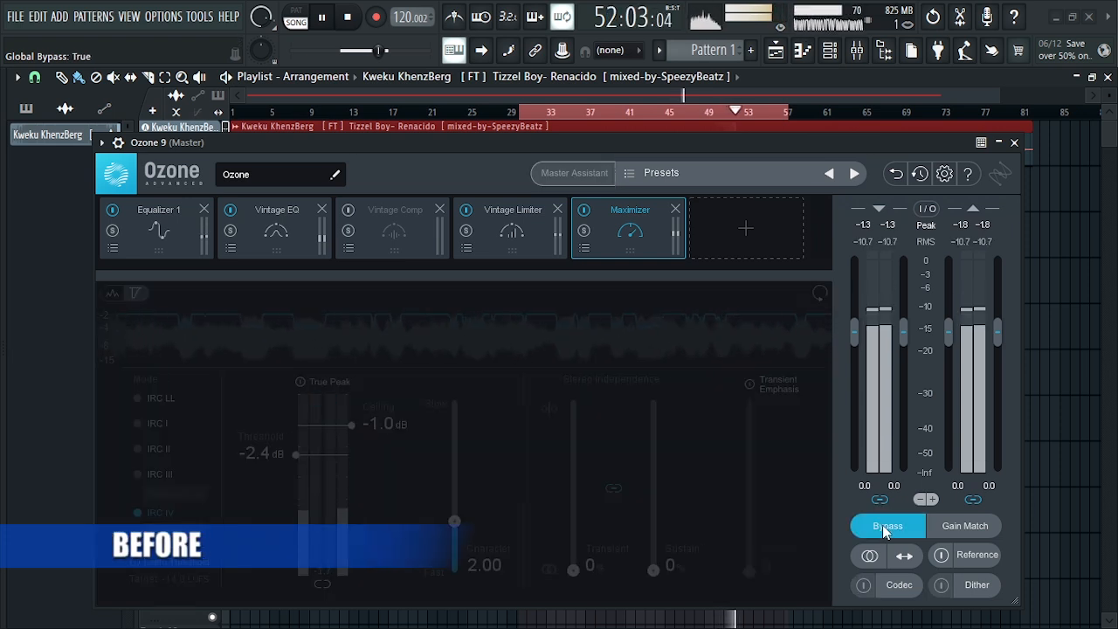
click(882, 526)
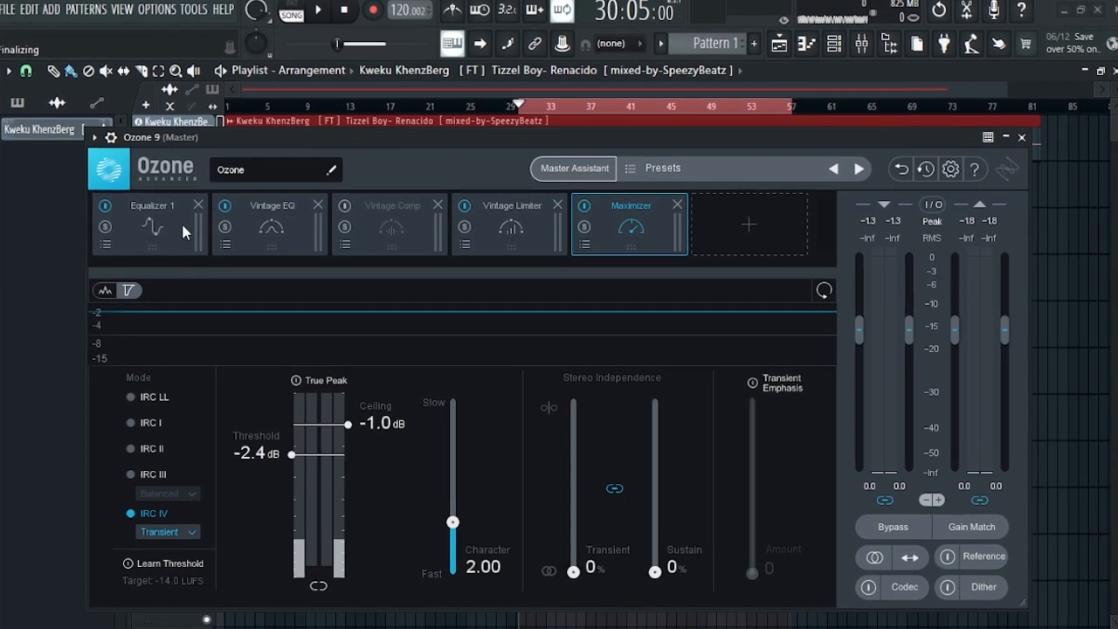
- Step through the modules from Vintage EQ to Maximizer and back to Equalizer 1, reviewing the mastering settings
click(254, 221)
click(371, 224)
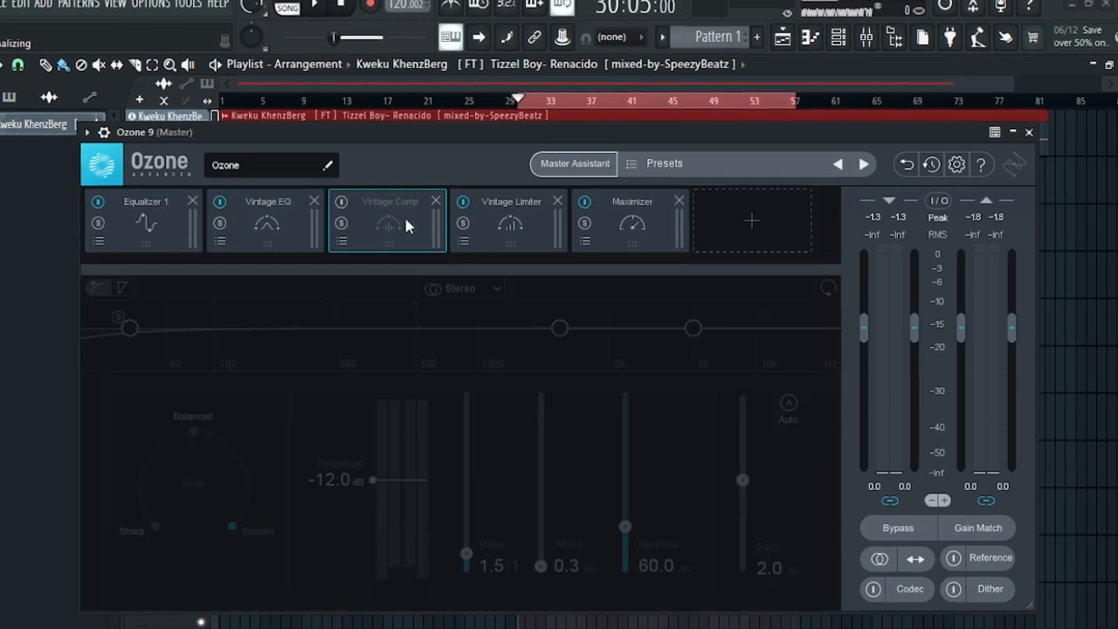
click(511, 223)
click(604, 225)
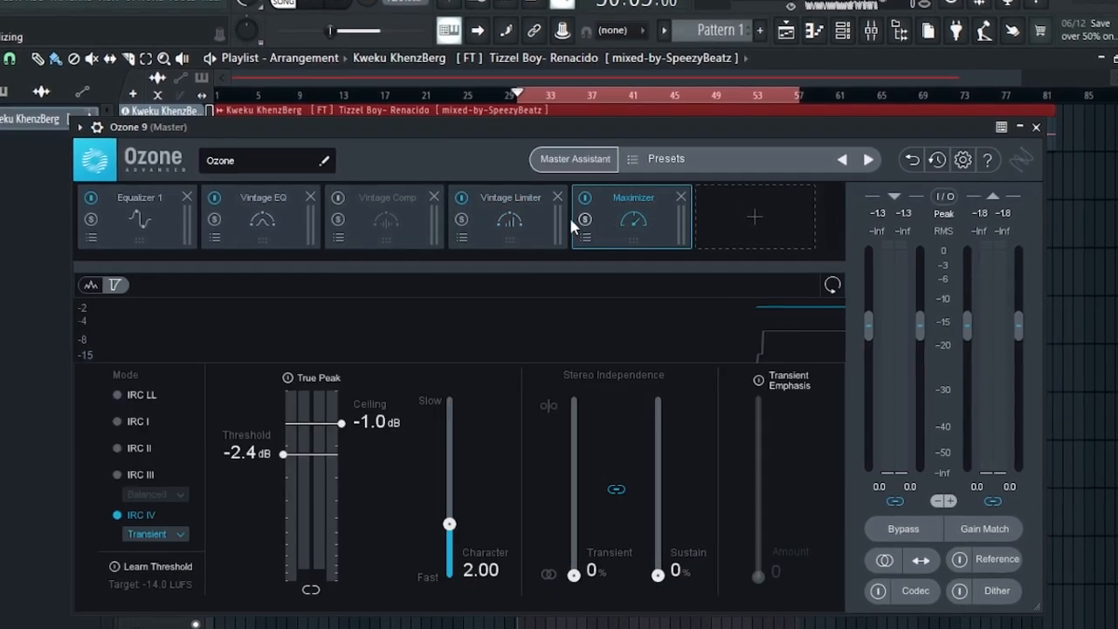
click(479, 212)
click(393, 222)
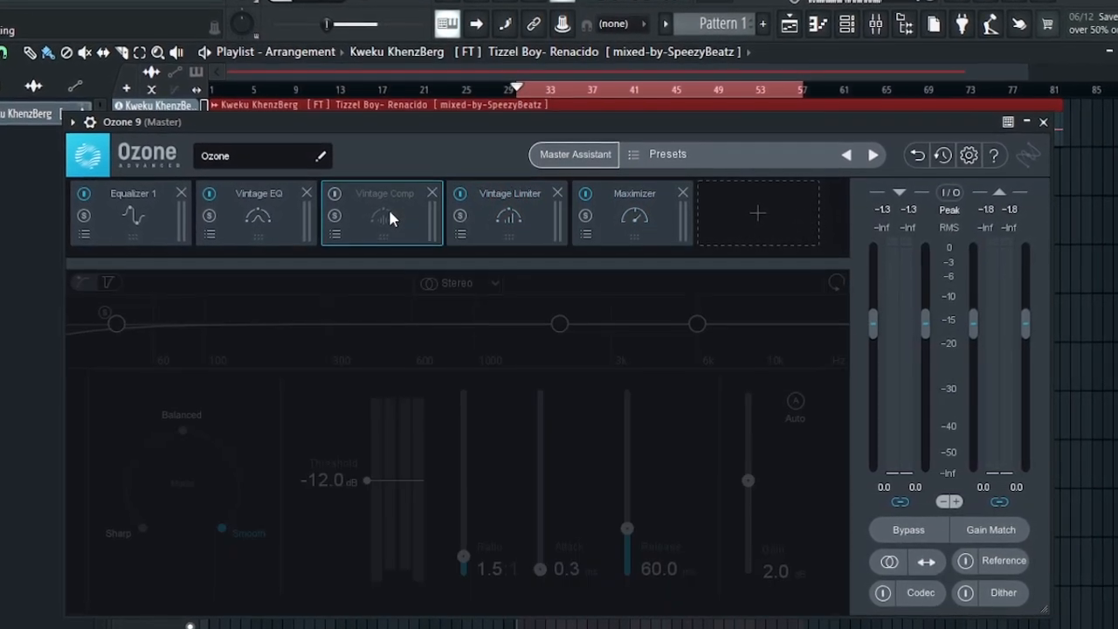
click(284, 223)
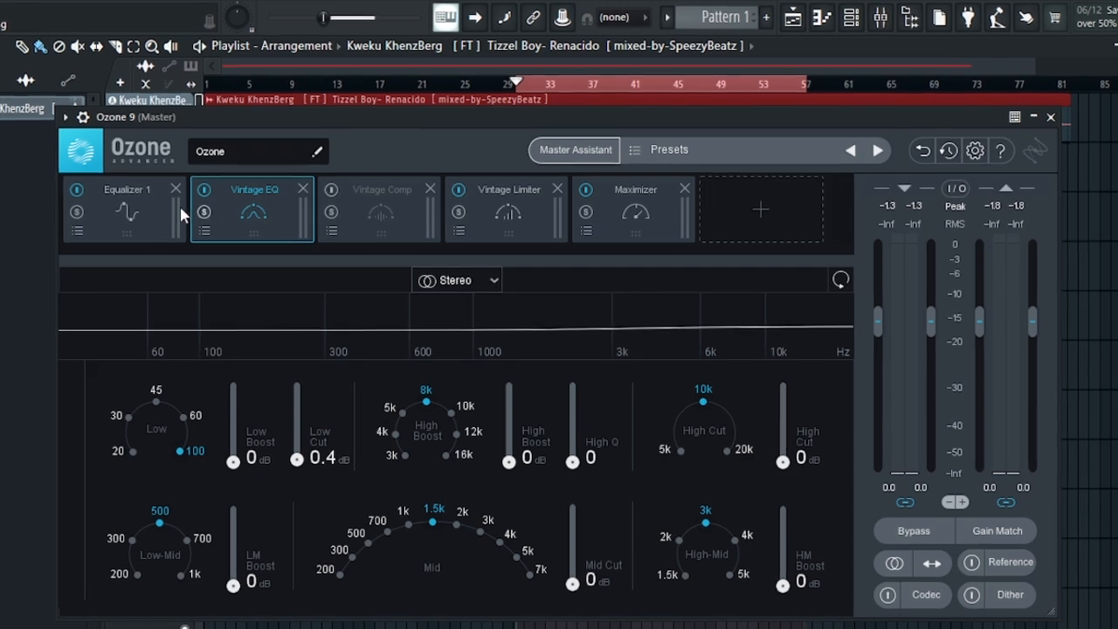
click(118, 208)
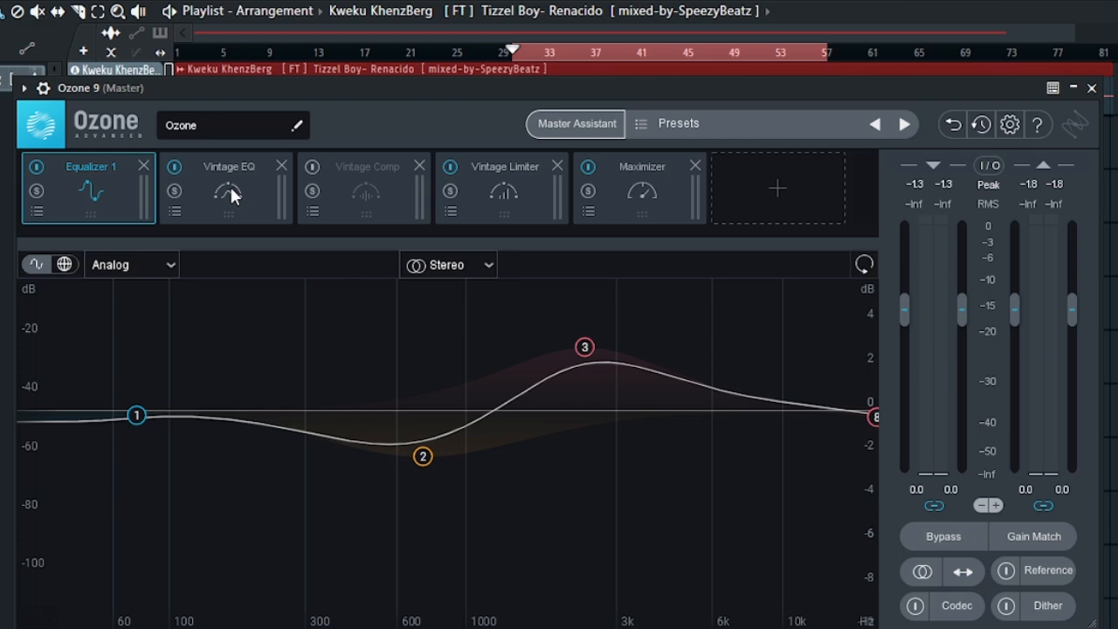
- Browse the All-Purpose Mastering presets in the preset manager and close it without loading one
click(678, 123)
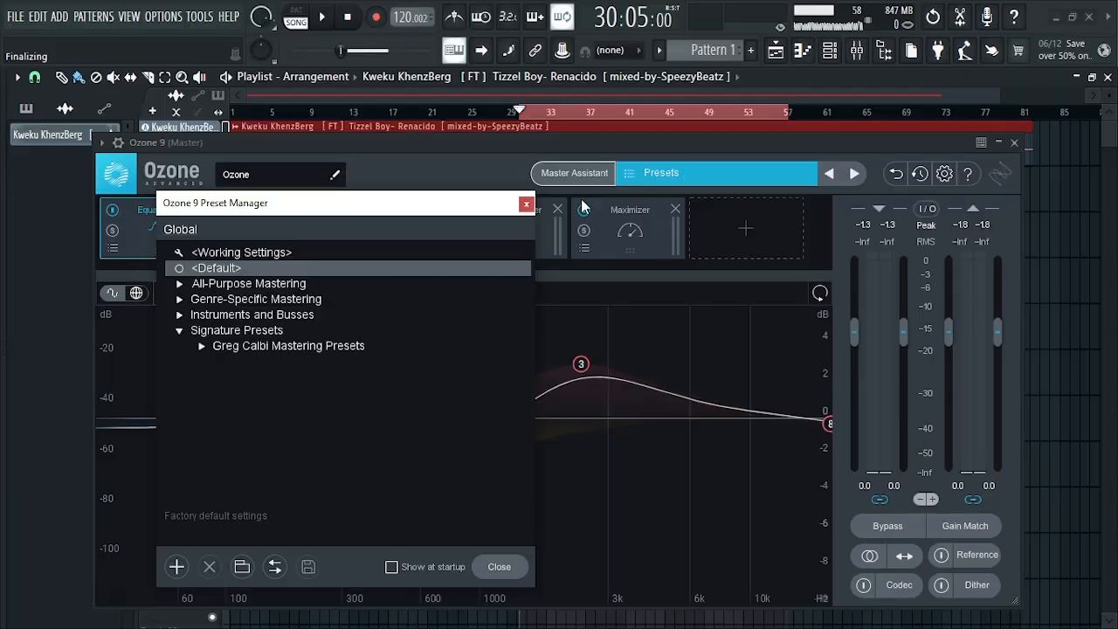
click(180, 285)
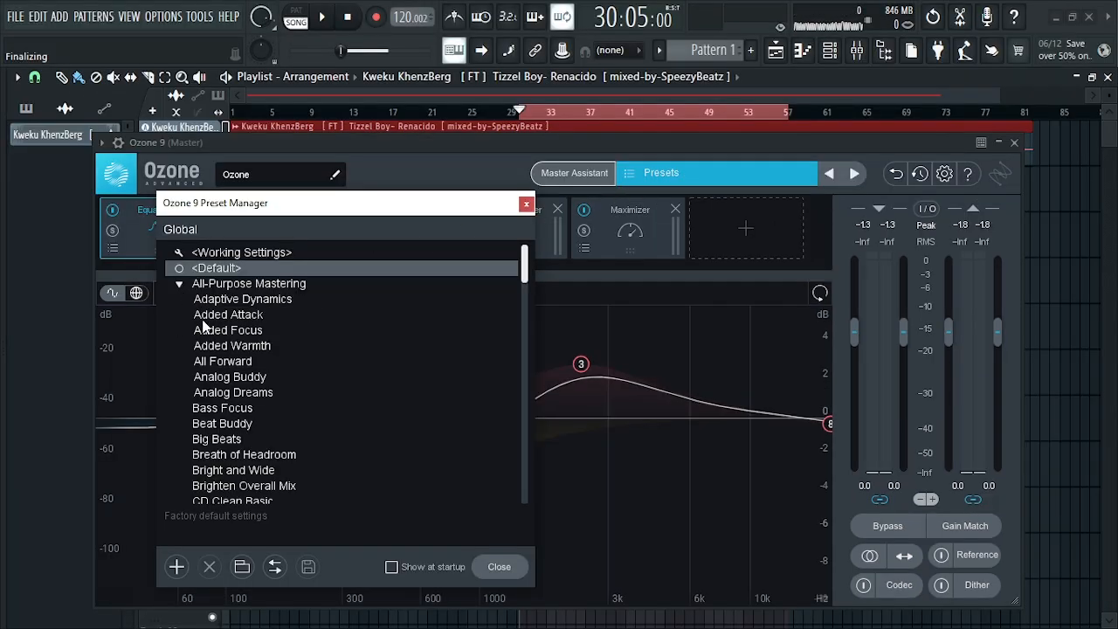
scroll(218, 369, down, 3)
scroll(328, 393, down, 9)
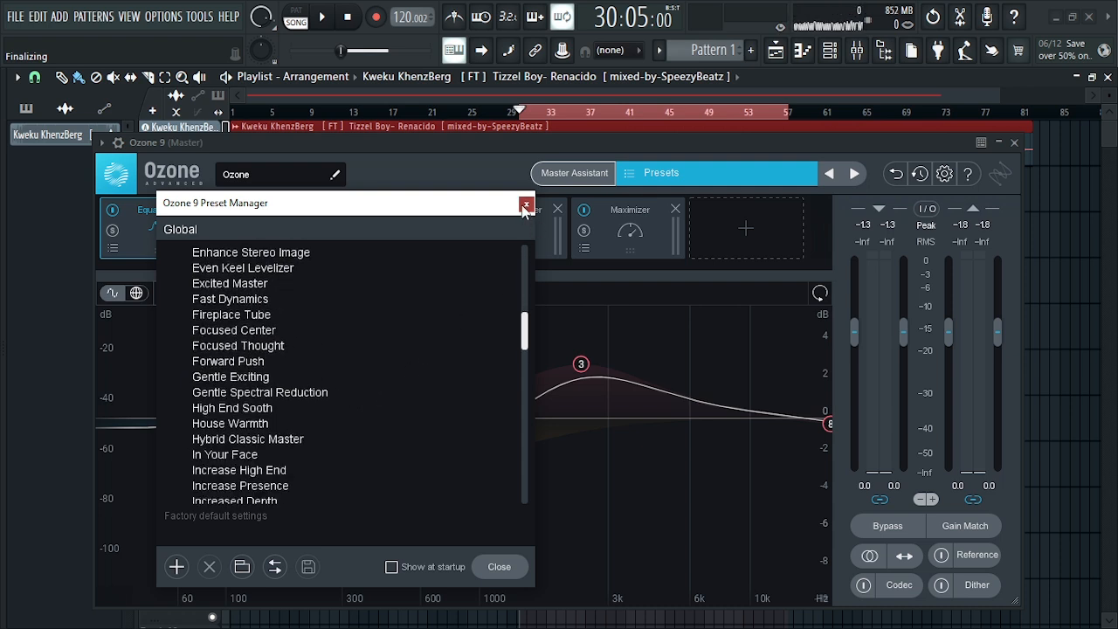
click(526, 205)
- Lower band 3 of Equalizer 1 at about 2556 Hz and reset the Vintage EQ's Low Cut amount to 0 dB
drag(584, 376, 586, 391)
click(278, 245)
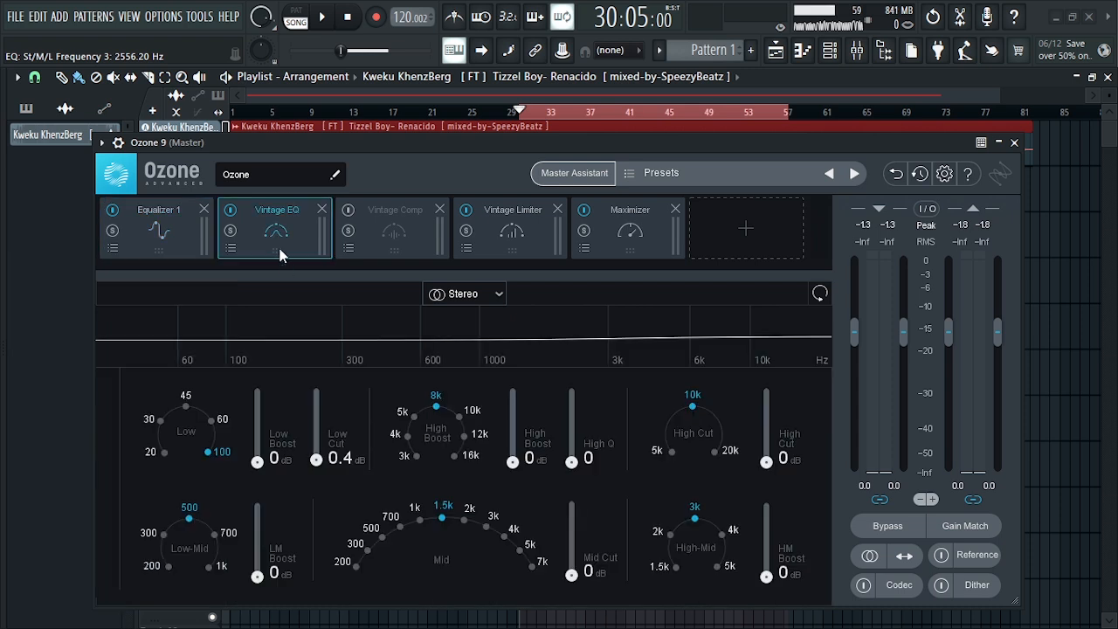
double_click(316, 460)
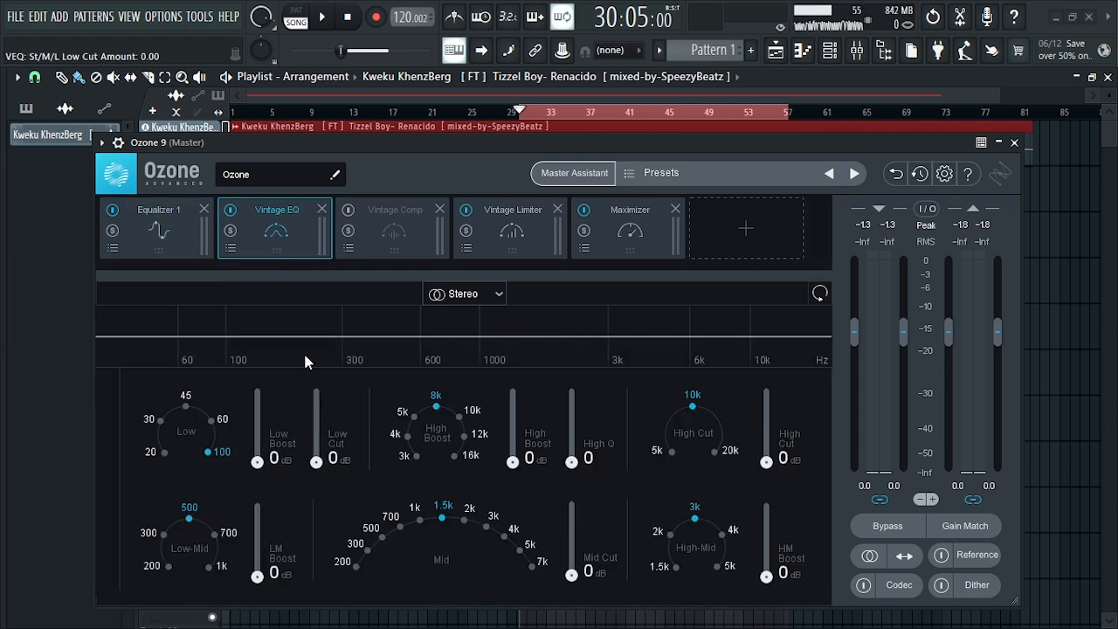
- View the Vintage Comp module during playback and switch Ozone's global bypass on and off to compare the sound
click(384, 236)
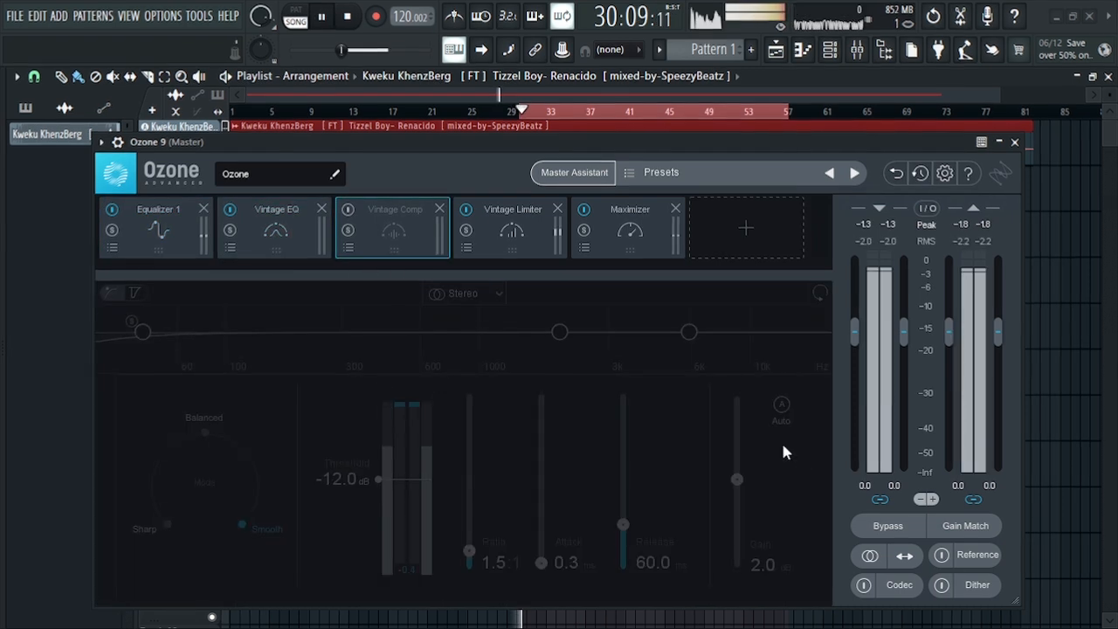
click(874, 527)
click(873, 528)
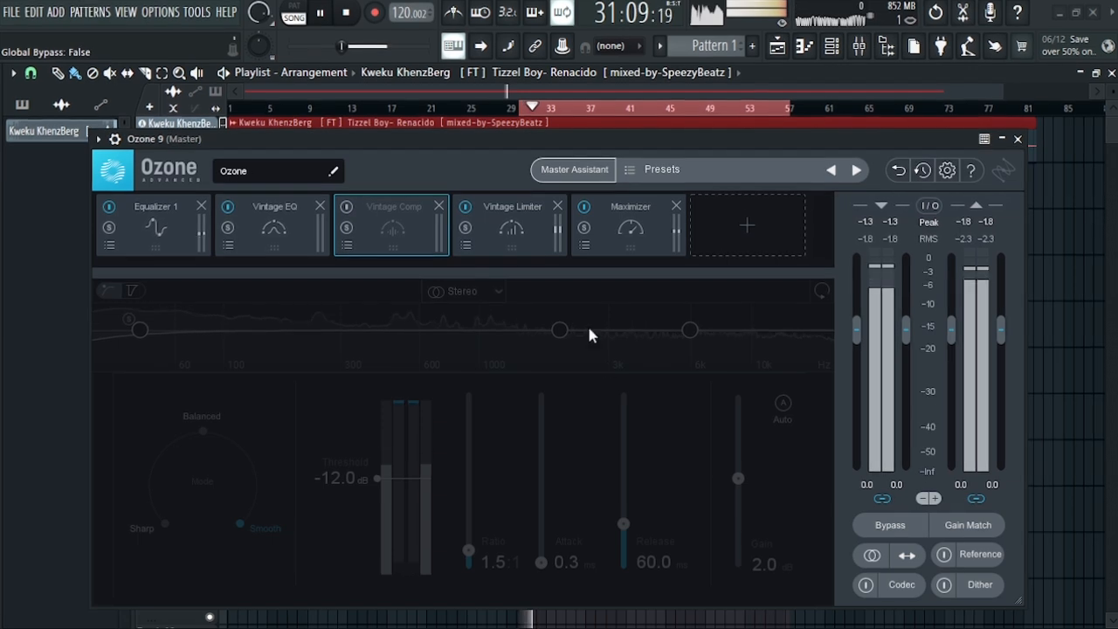
- Set the Vintage Limiter's threshold to -1.9 dB and its Character to 0.91
click(490, 229)
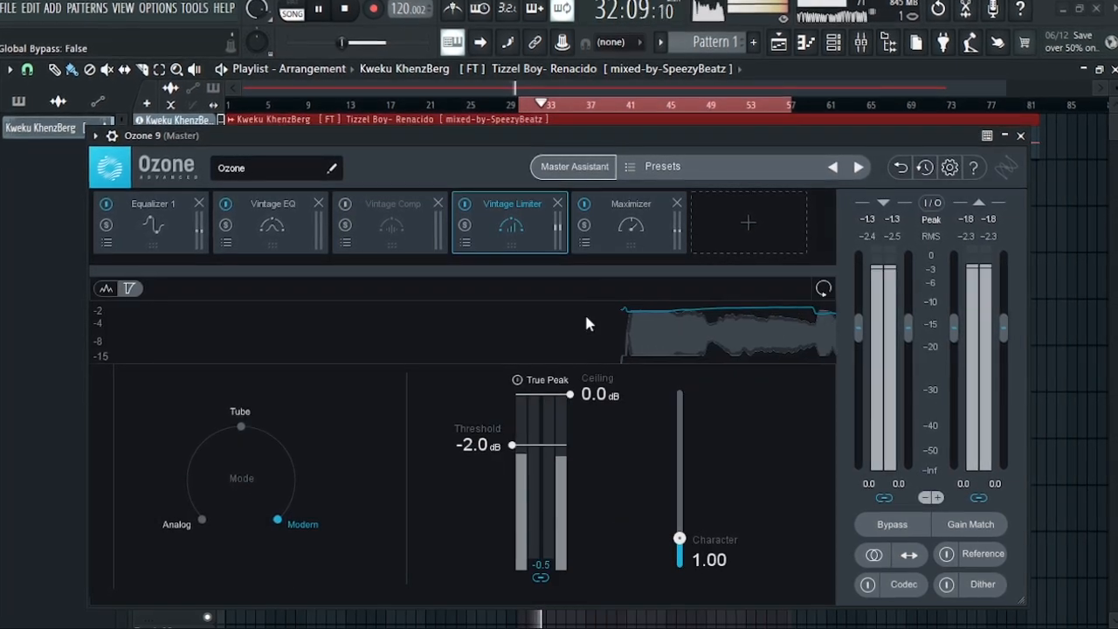
drag(512, 444, 512, 447)
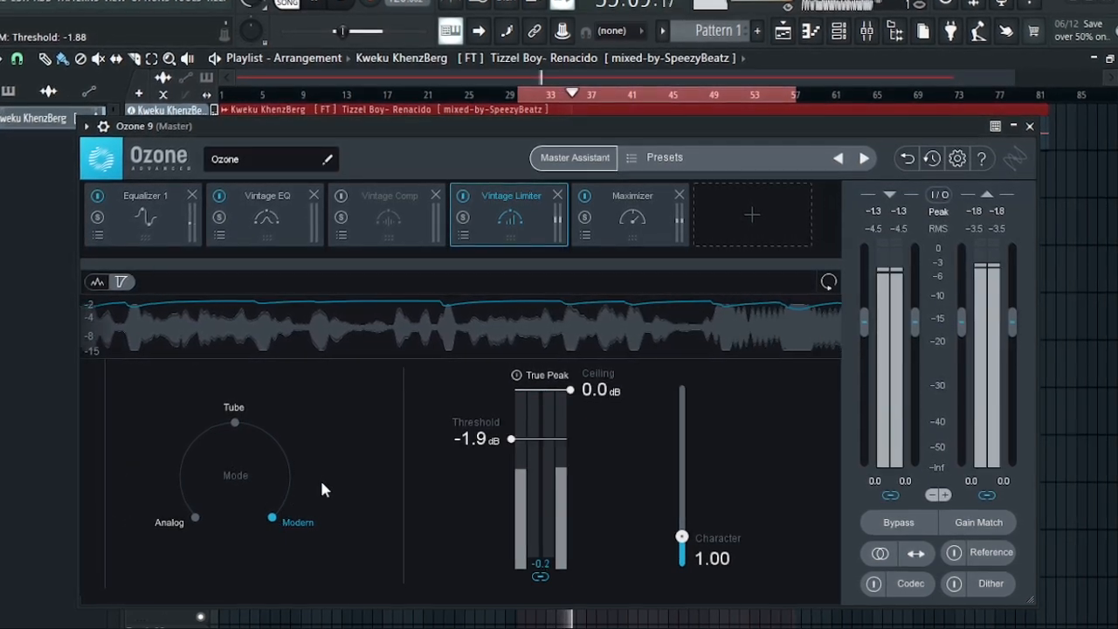
drag(683, 536, 683, 542)
- Set the Maximizer's ceiling to -0.9 dB and its Character to 2.15
click(610, 211)
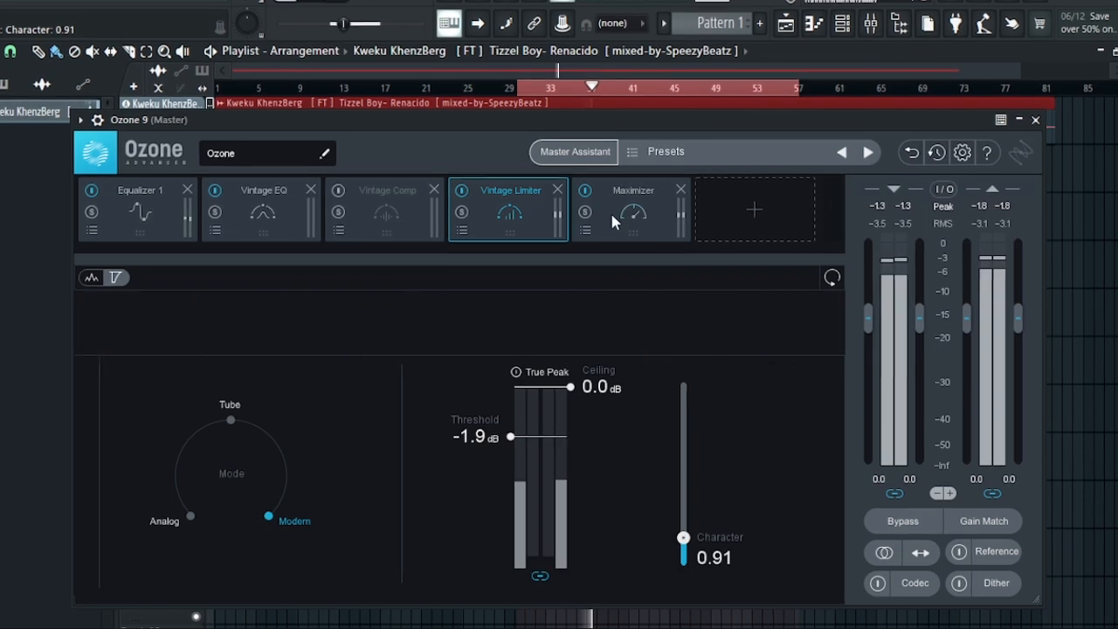
mouse_move(340, 415)
mouse_down()
mouse_move(340, 439)
mouse_move(339, 412)
mouse_up()
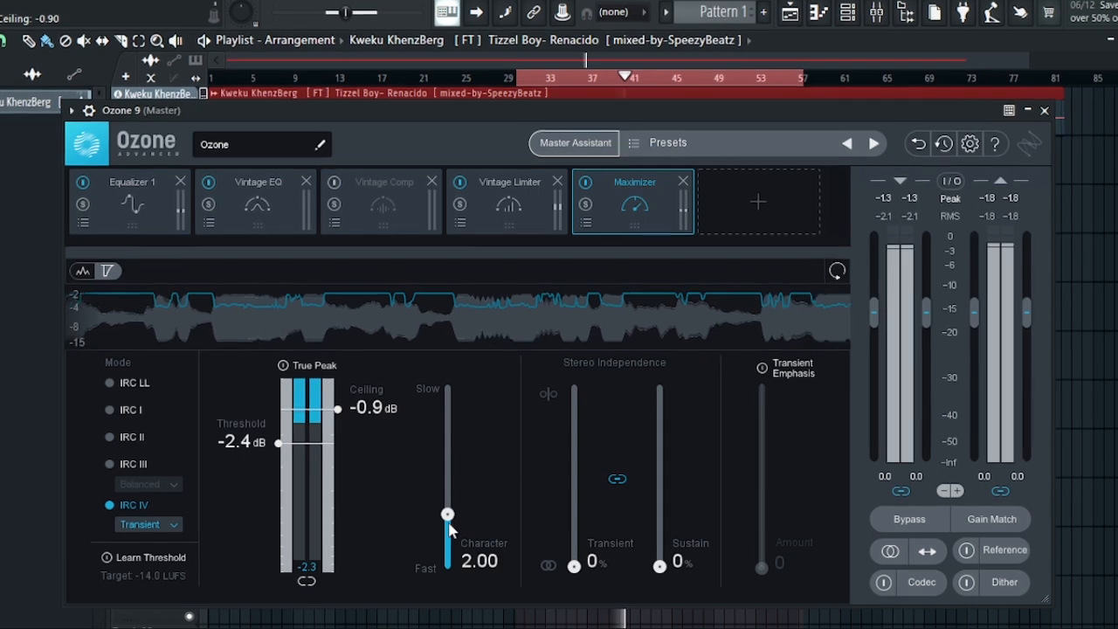
drag(448, 515, 447, 512)
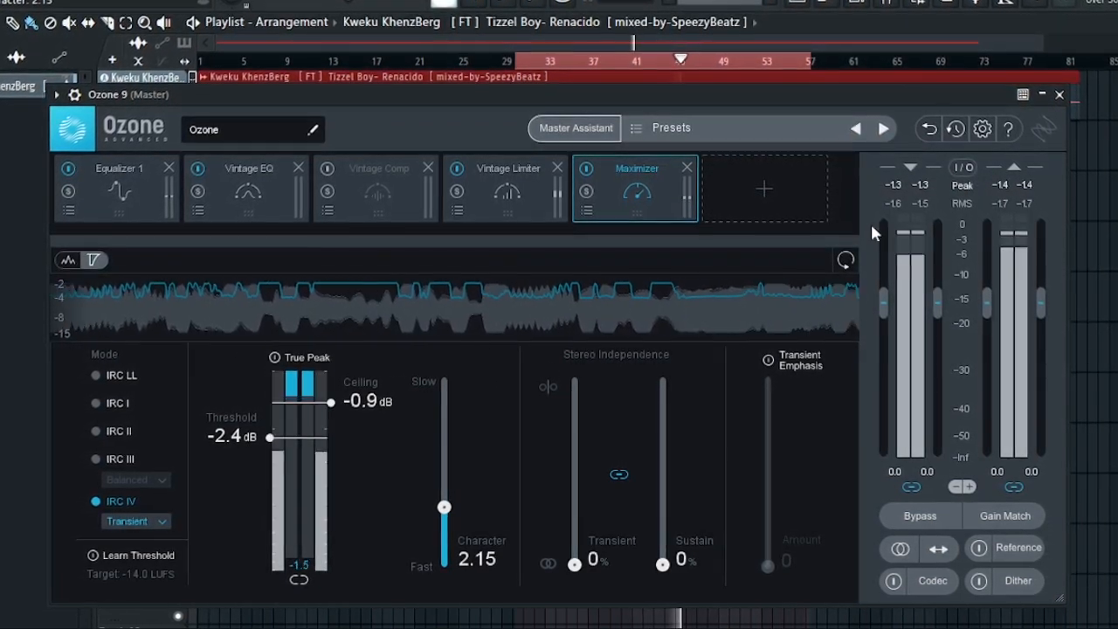
- Review the modules available to add and the existing chain back to Equalizer 1, and close the Ozone window
click(764, 191)
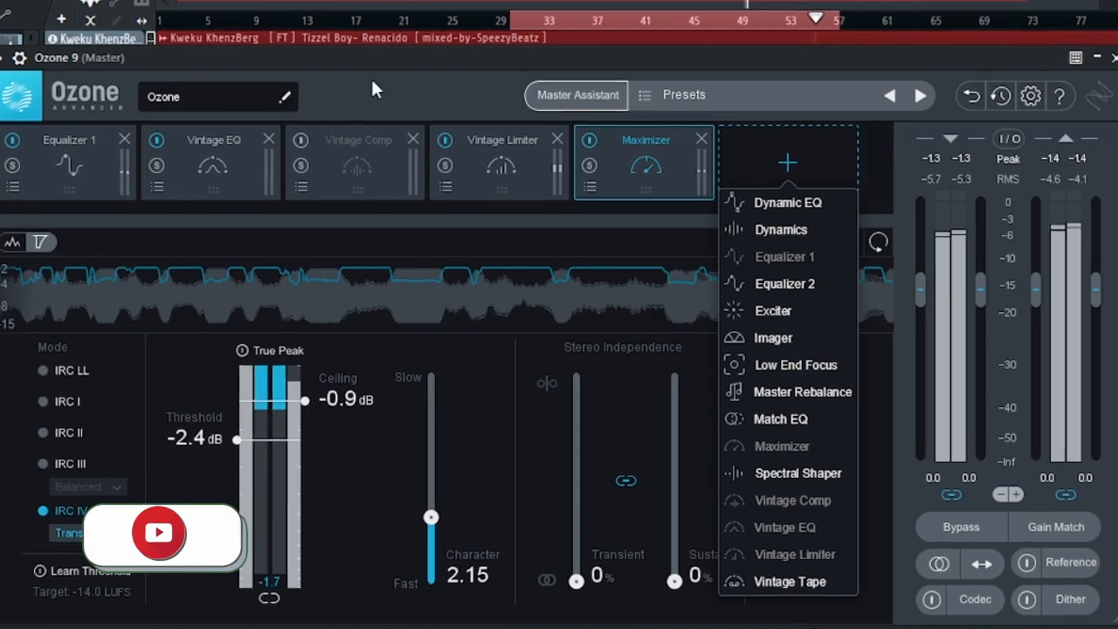
click(359, 163)
click(465, 156)
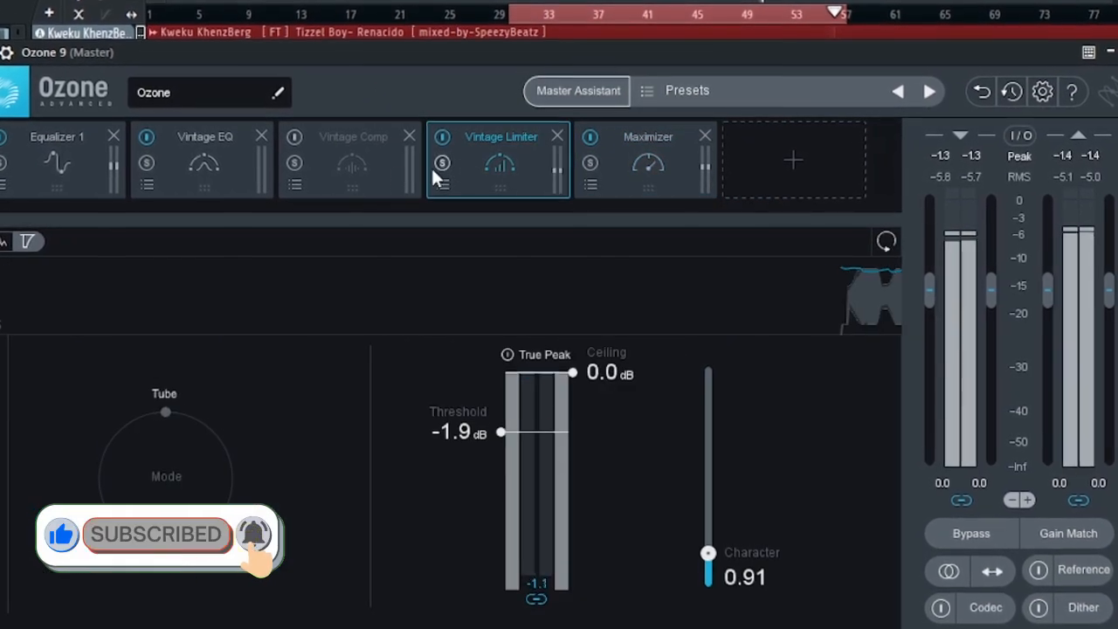
click(218, 164)
click(83, 155)
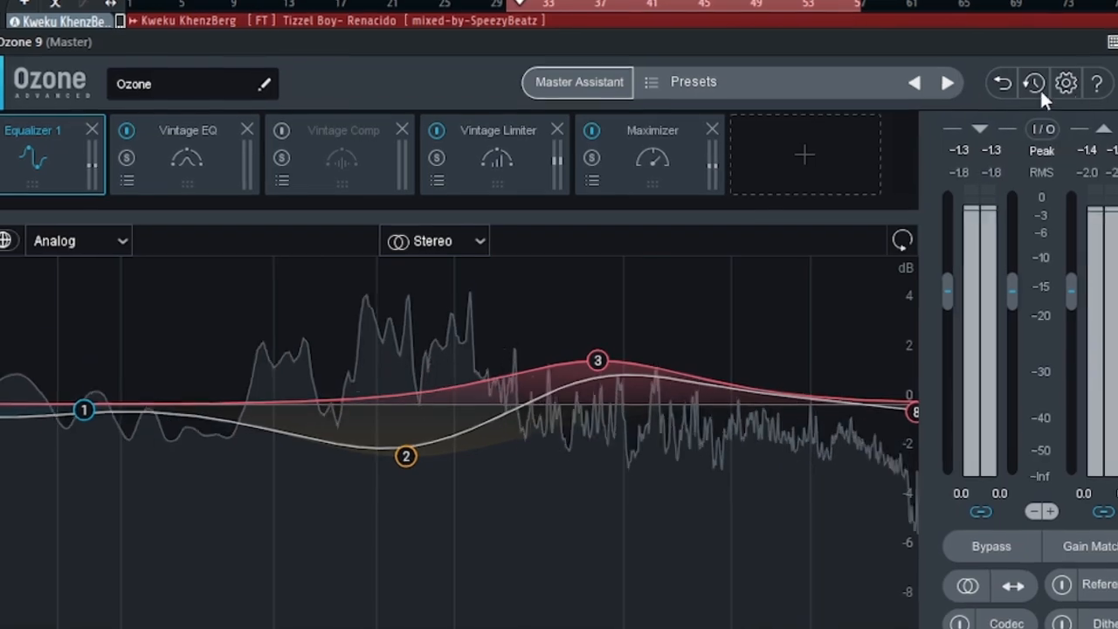
click(1116, 41)
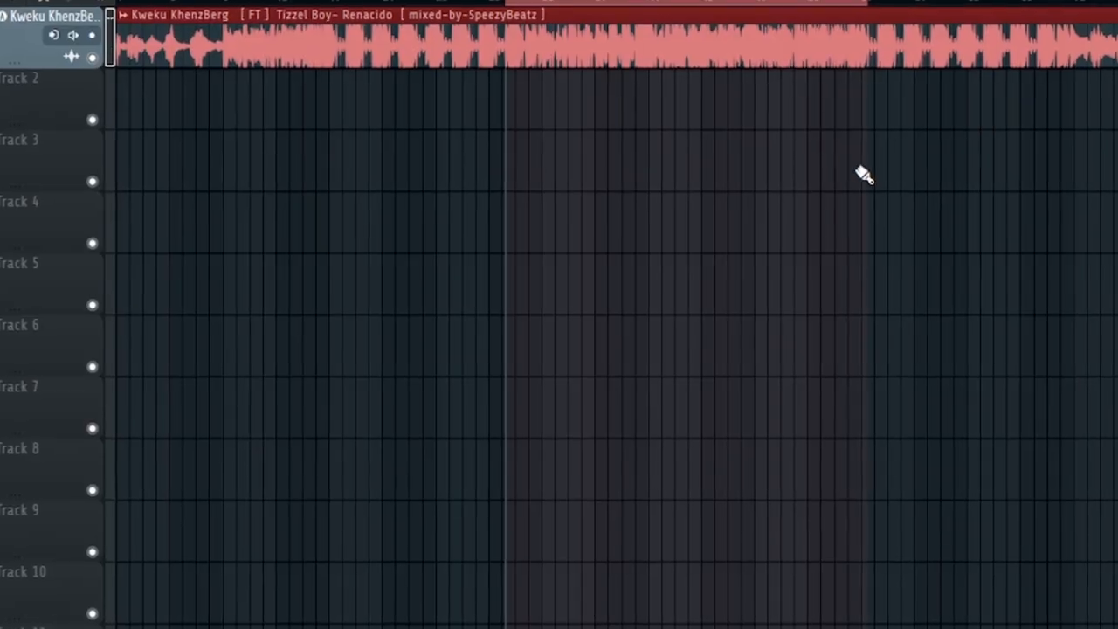